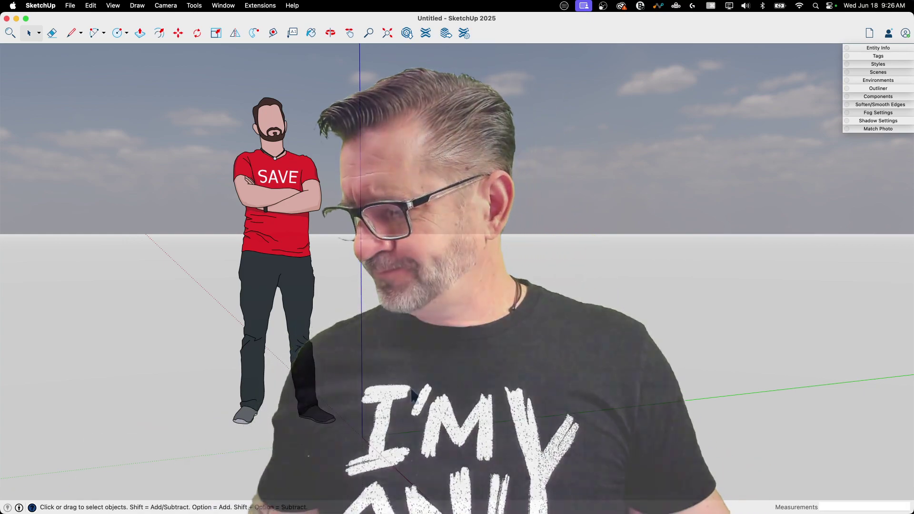
Draw a circle on the ground plane, centred on the origin, with a radius of 1.75".
{"action": "middle_click_drag", "start_coordinate": [387, 387], "coordinate": [499, 350]}
{"action": "scroll", "coordinate": [371, 351], "scroll_direction": "up", "scroll_amount": 5}
{"action": "scroll", "coordinate": [433, 351], "scroll_direction": "up", "scroll_amount": 5}
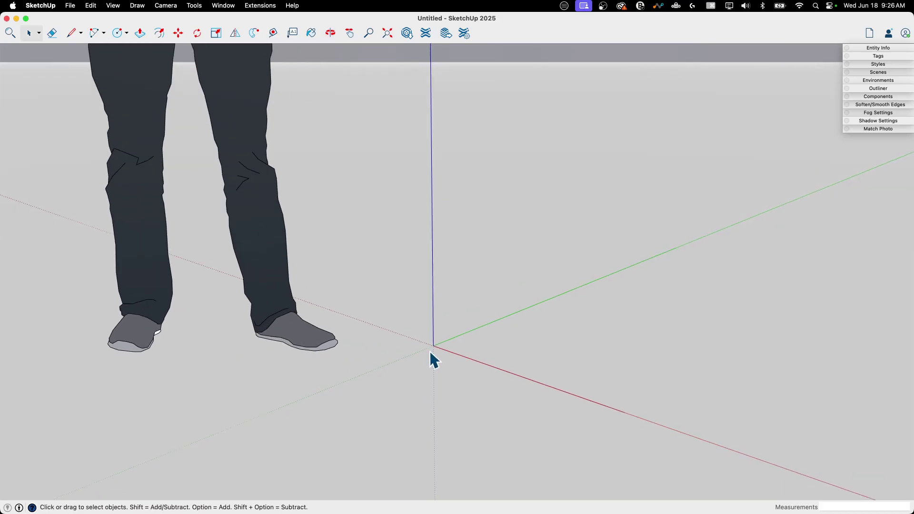
{"action": "middle_click_drag", "start_coordinate": [427, 341], "coordinate": [433, 361]}
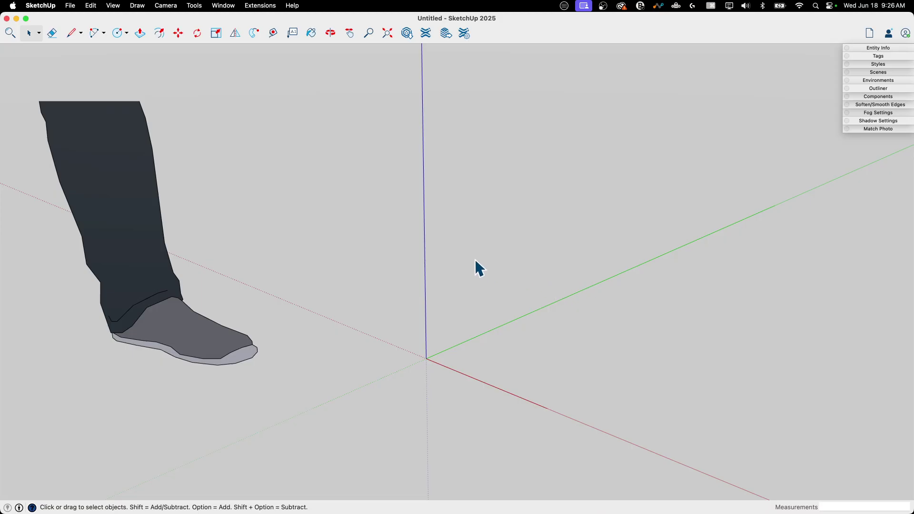
{"action": "key", "text": "c"}
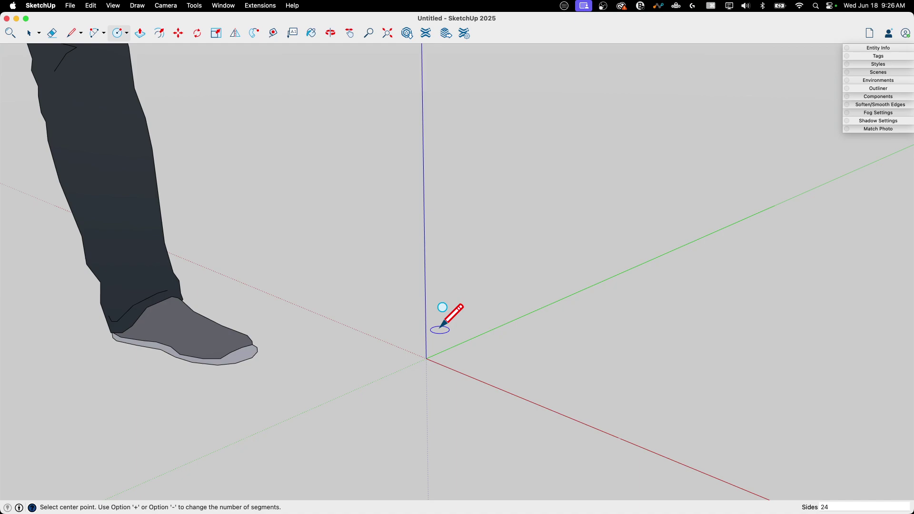
{"action": "left_click", "coordinate": [426, 359]}
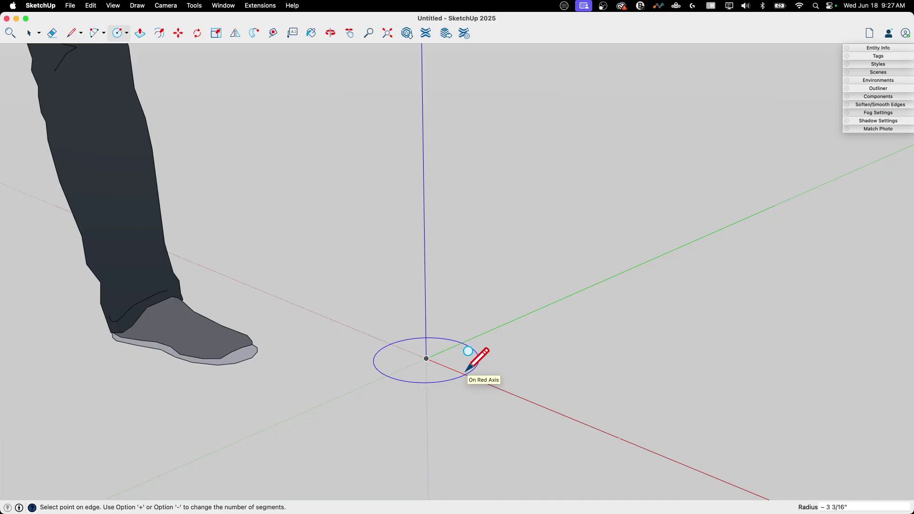
{"action": "type", "text": "1.75"}
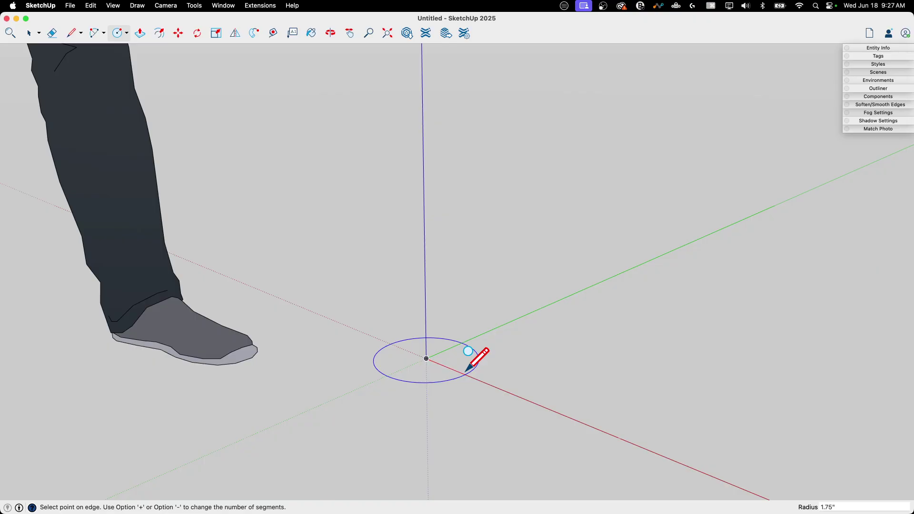
{"action": "left_click", "coordinate": [467, 351]}
Check the circle's diameter along the red axis with the Line tool, without keeping a line.
{"action": "middle_click_drag", "start_coordinate": [449, 351], "coordinate": [354, 354]}
{"action": "scroll", "coordinate": [447, 350], "scroll_direction": "down", "scroll_amount": 3}
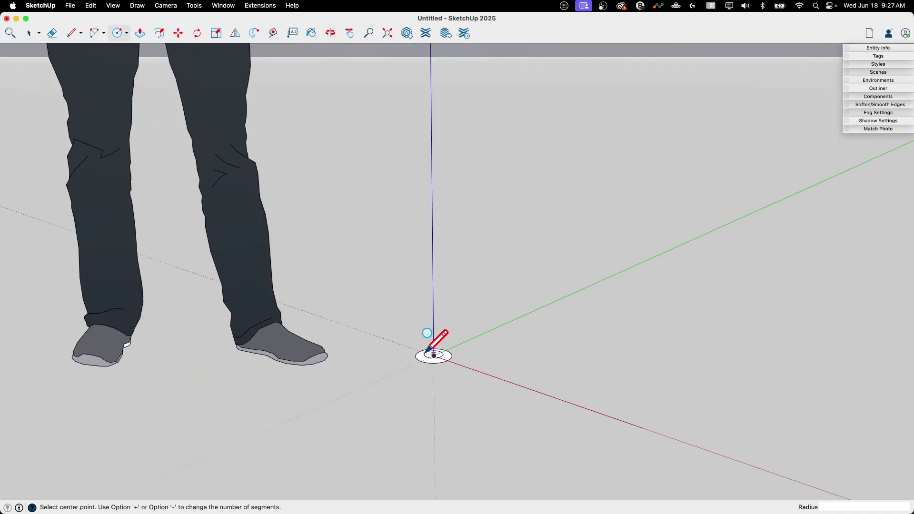
{"action": "scroll", "coordinate": [428, 351], "scroll_direction": "down", "scroll_amount": 3}
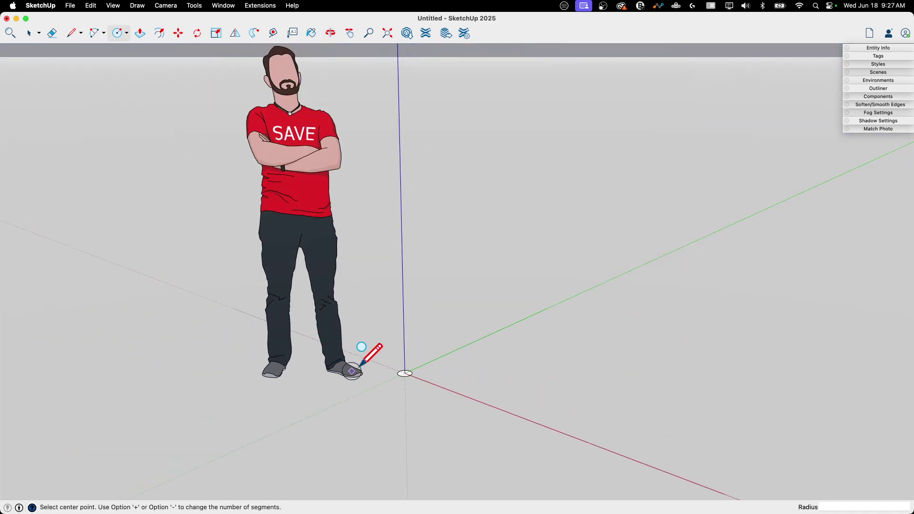
{"action": "scroll", "coordinate": [419, 373], "scroll_direction": "up", "scroll_amount": 5}
{"action": "middle_click_drag", "start_coordinate": [371, 365], "coordinate": [387, 422]}
{"action": "scroll", "coordinate": [419, 370], "scroll_direction": "up", "scroll_amount": 3}
{"action": "mouse_move", "coordinate": [419, 369]}
{"action": "middle_mouse_down"}
{"action": "mouse_move", "coordinate": [399, 417]}
{"action": "mouse_move", "coordinate": [414, 379]}
{"action": "middle_mouse_up"}
{"action": "key", "text": "l"}
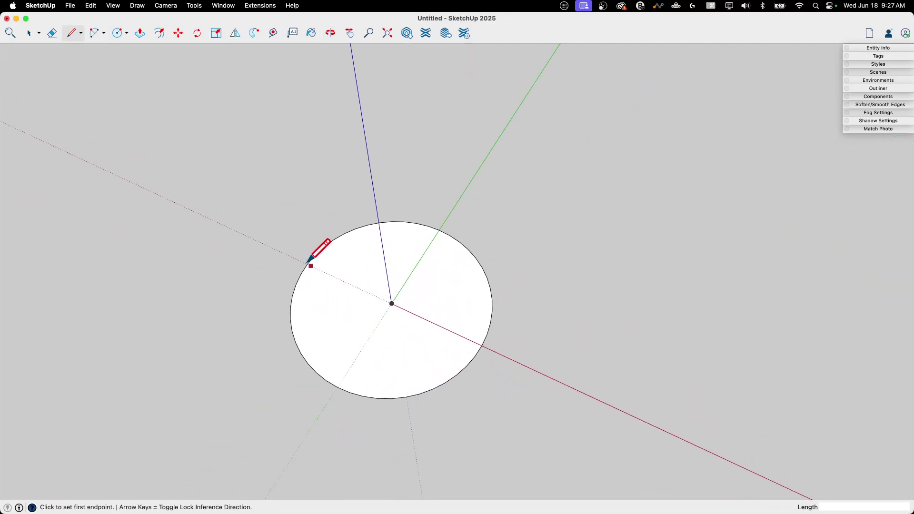
{"action": "left_click", "coordinate": [308, 264]}
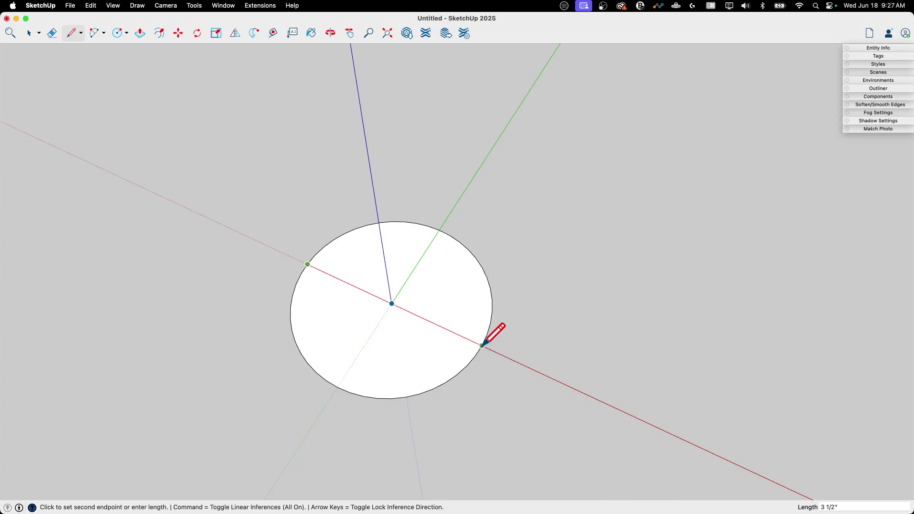
{"action": "key", "text": "Escape"}
{"action": "middle_click_drag", "start_coordinate": [520, 363], "coordinate": [441, 162]}
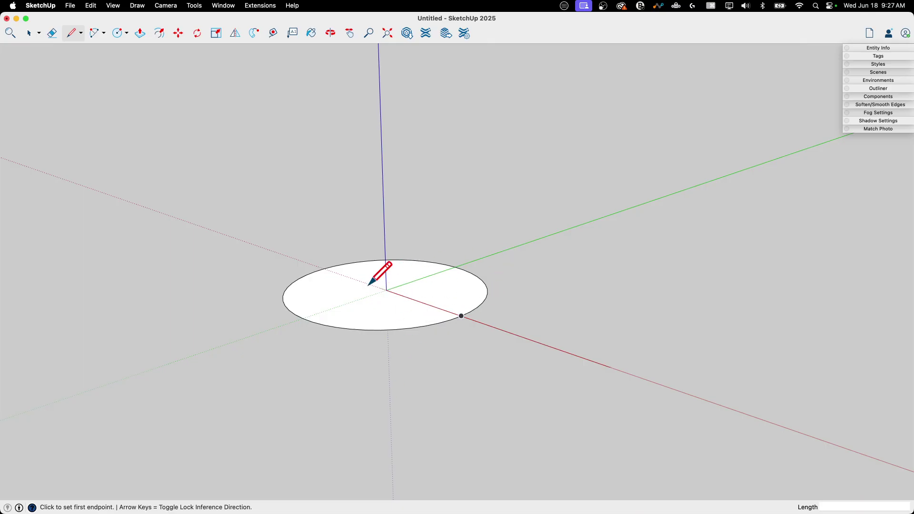
{"action": "key", "text": "f"}
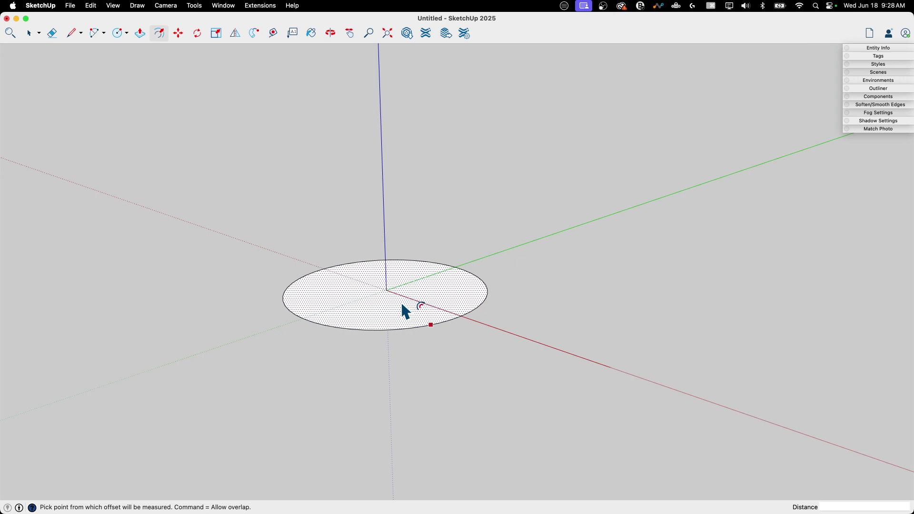
{"action": "left_click", "coordinate": [402, 305]}
{"action": "key", "text": "Escape"}
{"action": "left_click", "coordinate": [406, 309]}
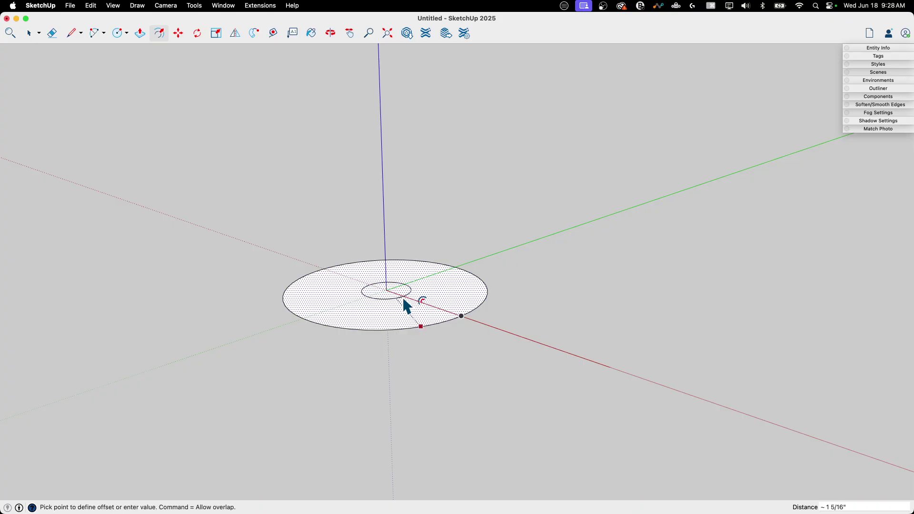
{"action": "key", "text": "Escape"}
Push/pull the circular face up 1/4" to form a thin disc.
{"action": "key", "text": "p"}
{"action": "left_click", "coordinate": [407, 312]}
{"action": "left_click", "coordinate": [406, 305]}
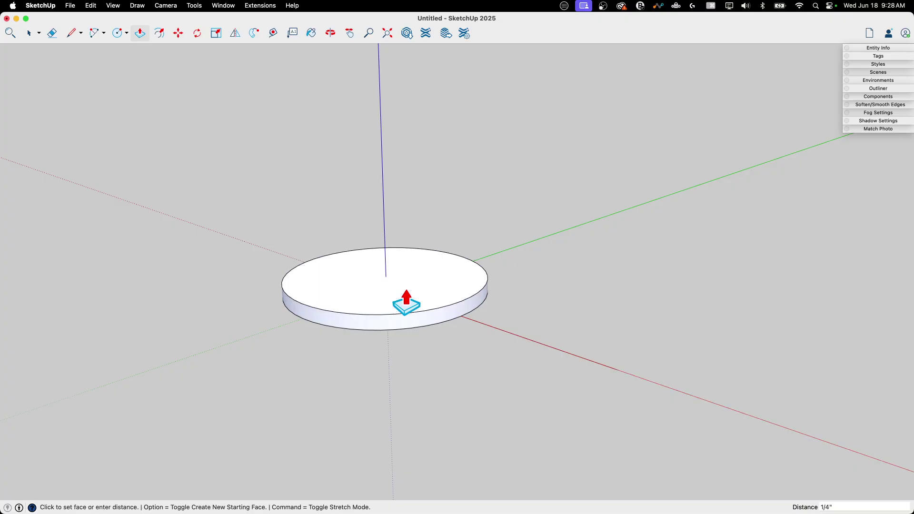
Offset the outer edge of the disc's upper face inward by 1/4".
{"action": "middle_click_drag", "start_coordinate": [527, 212], "coordinate": [512, 313]}
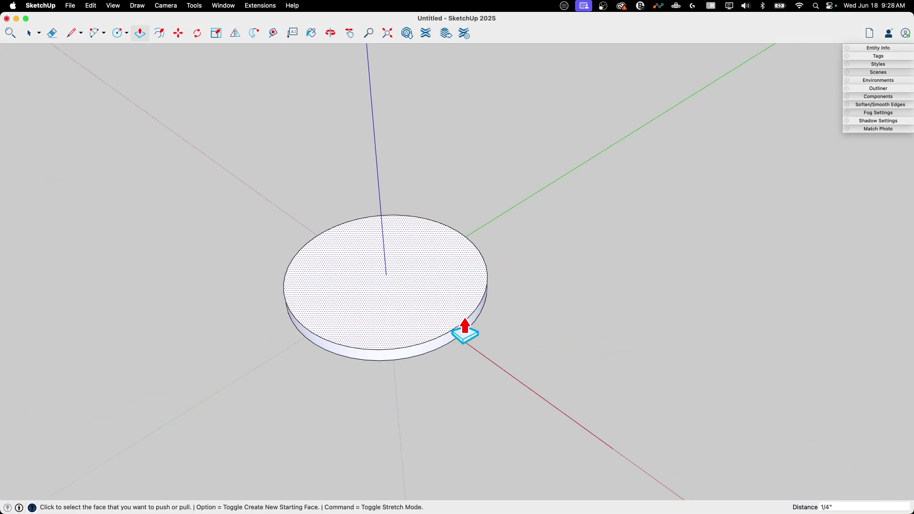
{"action": "key", "text": "f"}
{"action": "left_click_drag", "start_coordinate": [469, 318], "coordinate": [461, 315]}
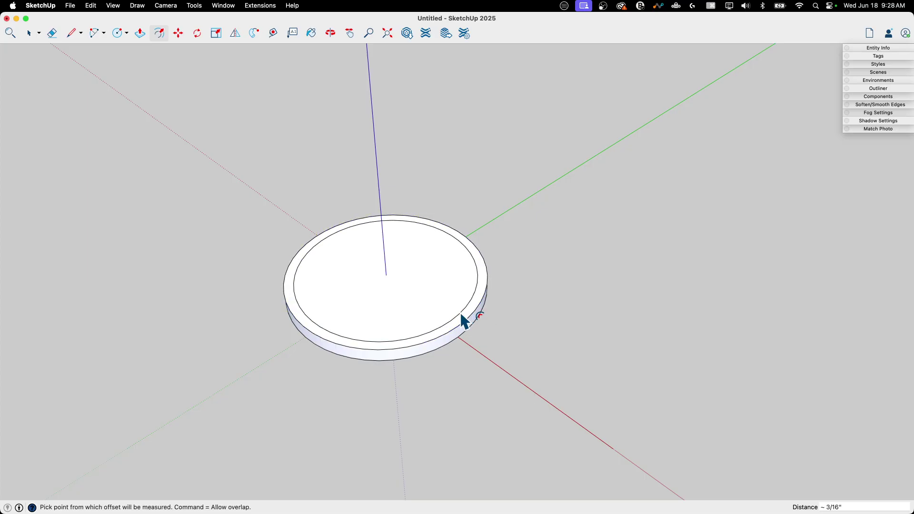
{"action": "type", "text": "1/4"}
{"action": "key", "text": "Return"}
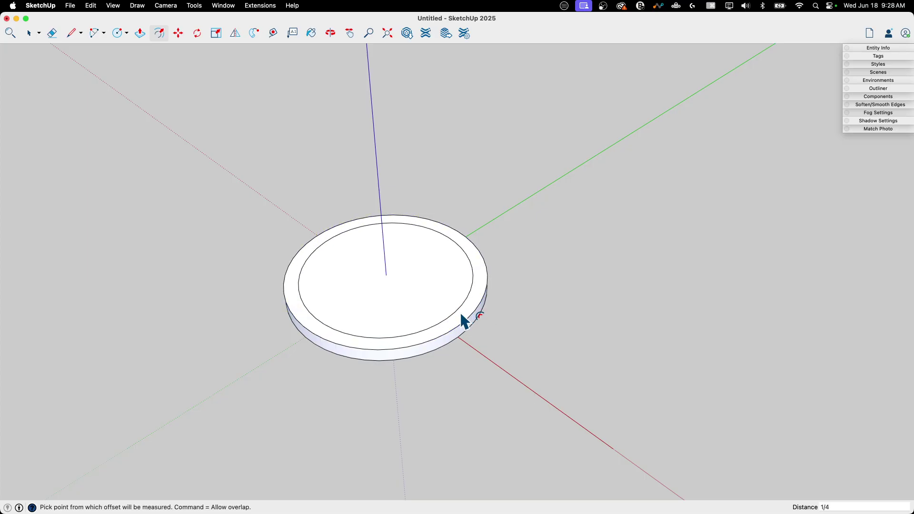
Push/pull the outer ring of the disc up 3.5" to form the cylinder's wall.
{"action": "key", "text": "p"}
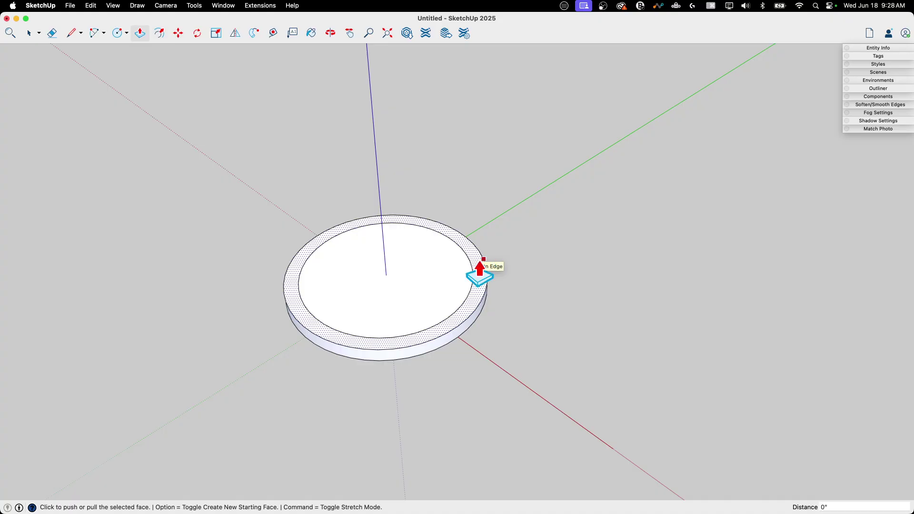
{"action": "left_click", "coordinate": [476, 290]}
{"action": "left_click", "coordinate": [467, 164]}
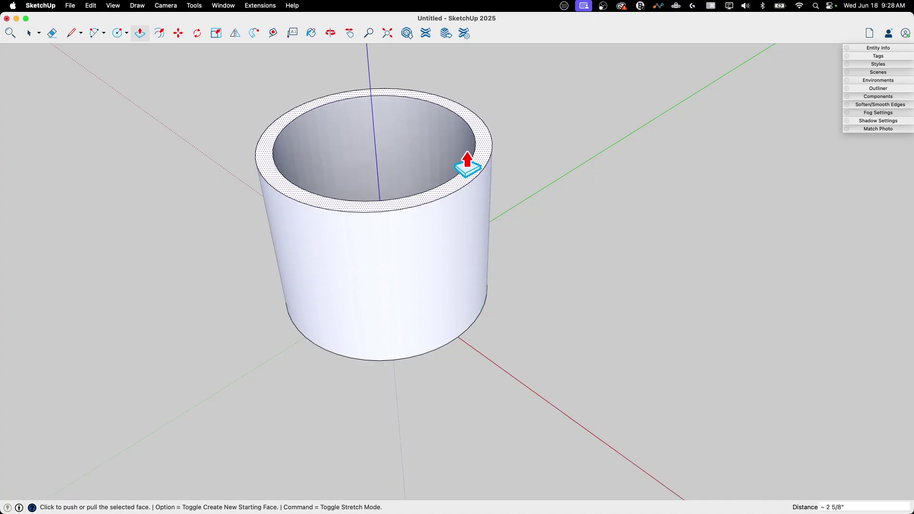
{"action": "type", "text": "3.5"}
{"action": "key", "text": "Return"}
Draw a line straight across the rim, from its inner edge to its outer edge on the red axis side.
{"action": "middle_click_drag", "start_coordinate": [479, 387], "coordinate": [473, 224]}
{"action": "scroll", "coordinate": [424, 281], "scroll_direction": "up", "scroll_amount": 8}
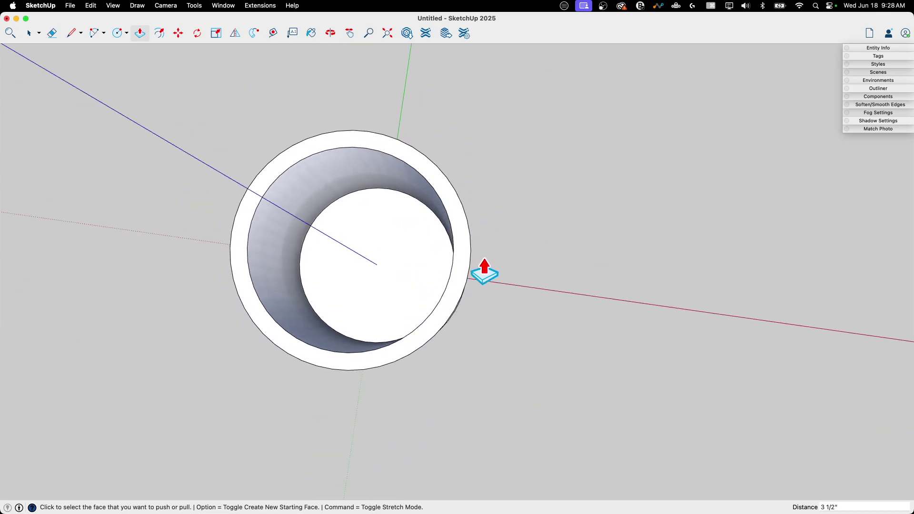
{"action": "key", "text": "l"}
{"action": "left_click", "coordinate": [452, 262]}
{"action": "left_click", "coordinate": [470, 265]}
{"action": "middle_click_drag", "start_coordinate": [473, 262], "coordinate": [458, 237]}
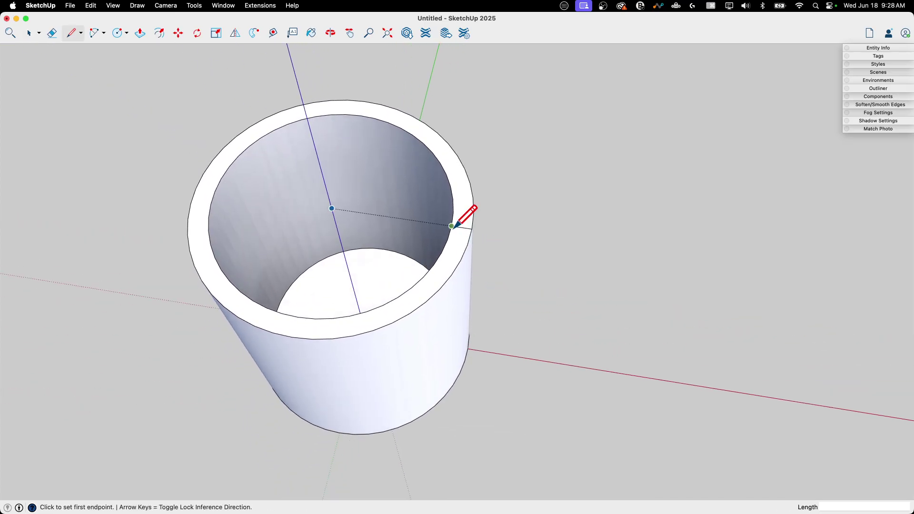
{"action": "left_click", "coordinate": [451, 226]}
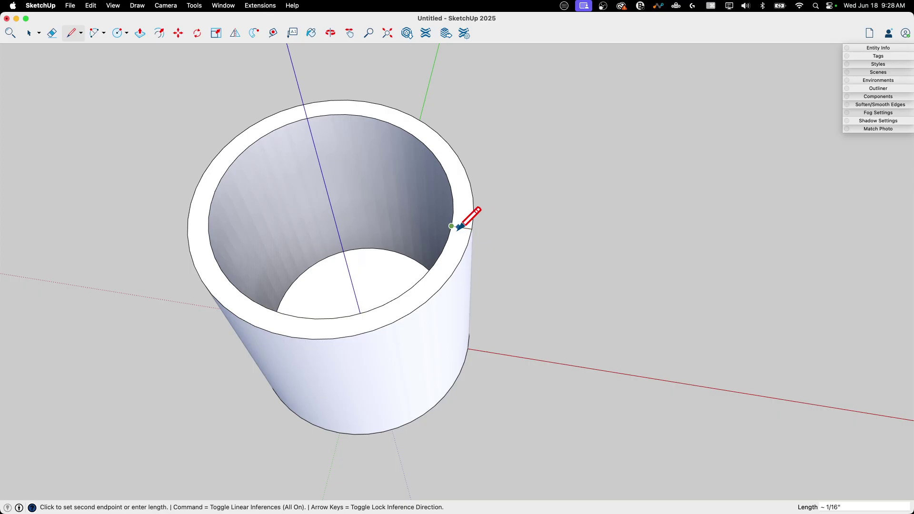
{"action": "key", "text": "Escape"}
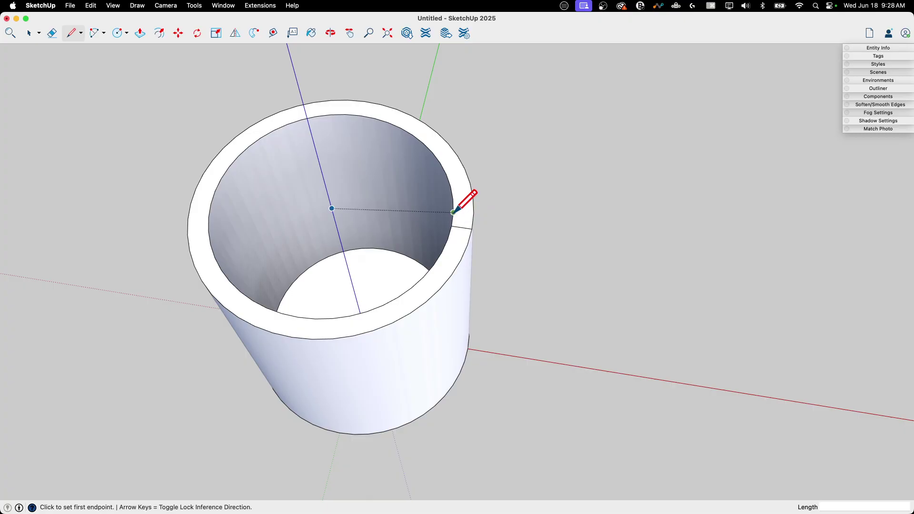
{"action": "left_click", "coordinate": [452, 212]}
{"action": "scroll", "coordinate": [491, 218], "scroll_direction": "up", "scroll_amount": 3}
{"action": "scroll", "coordinate": [481, 210], "scroll_direction": "up", "scroll_amount": 3}
{"action": "key", "text": "Escape"}
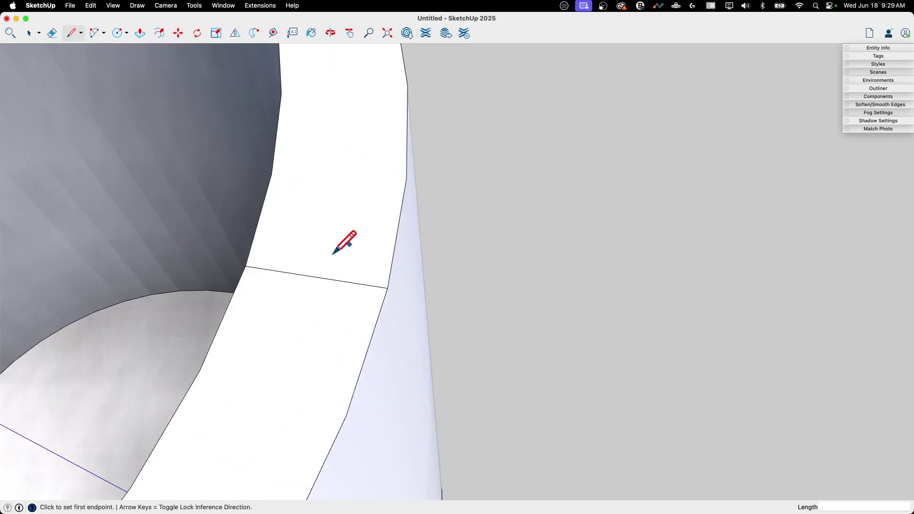
Draw an upright circle perpendicular to the green axis, centred on the rim line's midpoint and reaching the line's outer end.
{"action": "scroll", "coordinate": [257, 268], "scroll_direction": "down", "scroll_amount": 3}
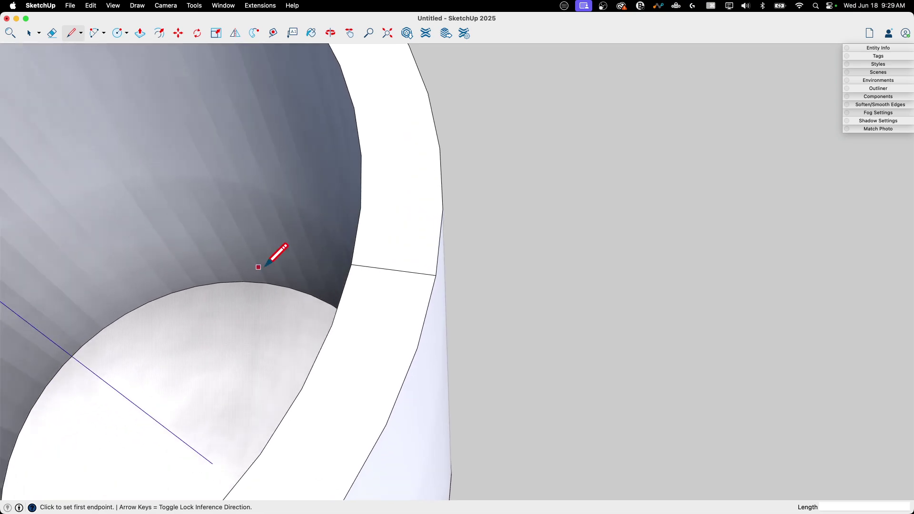
{"action": "scroll", "coordinate": [339, 259], "scroll_direction": "down", "scroll_amount": 3}
{"action": "scroll", "coordinate": [341, 257], "scroll_direction": "down", "scroll_amount": 3}
{"action": "middle_click_drag", "start_coordinate": [350, 269], "coordinate": [349, 271]}
{"action": "mouse_move", "coordinate": [453, 296]}
{"action": "middle_mouse_down"}
{"action": "mouse_move", "coordinate": [467, 291]}
{"action": "mouse_move", "coordinate": [429, 234]}
{"action": "mouse_move", "coordinate": [467, 297]}
{"action": "middle_mouse_up"}
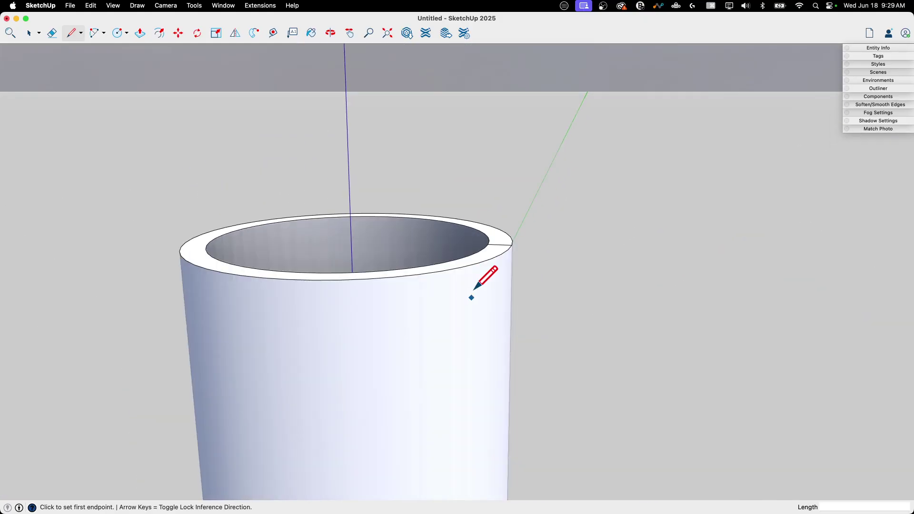
{"action": "scroll", "coordinate": [497, 240], "scroll_direction": "up", "scroll_amount": 5}
{"action": "scroll", "coordinate": [507, 240], "scroll_direction": "down", "scroll_amount": 2}
{"action": "scroll", "coordinate": [506, 239], "scroll_direction": "up", "scroll_amount": 2}
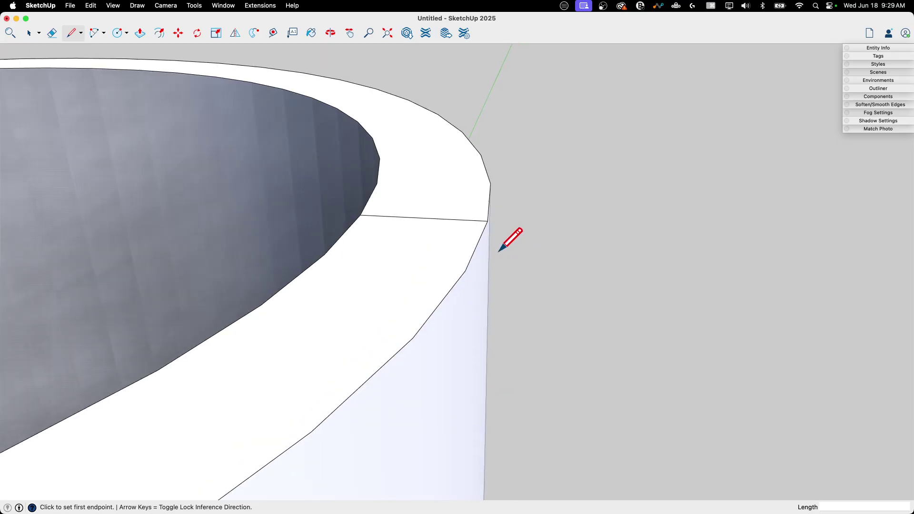
{"action": "key", "text": "c"}
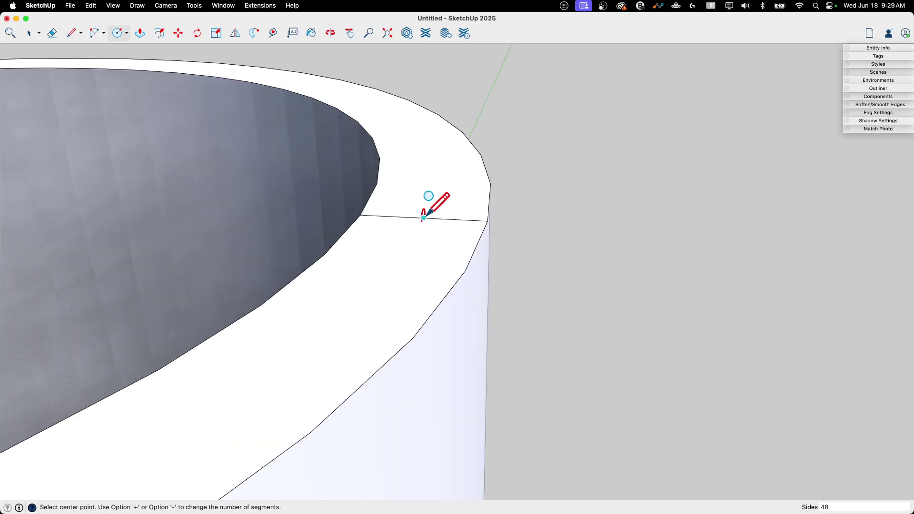
{"action": "left_click", "coordinate": [423, 218]}
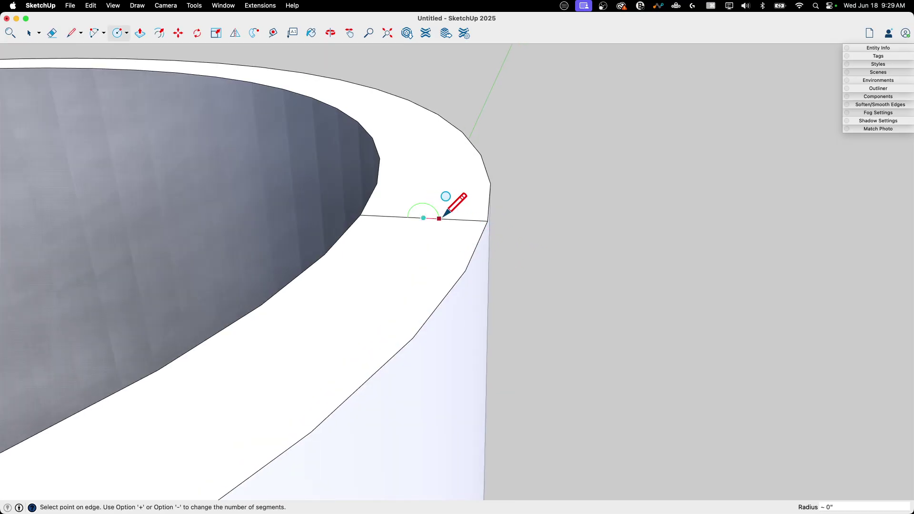
{"action": "left_click", "coordinate": [482, 220]}
Examine in X-ray view how the upright circle's lower half sits inside the cylinder wall.
{"action": "key", "text": "space"}
{"action": "scroll", "coordinate": [551, 325], "scroll_direction": "down", "scroll_amount": 2}
{"action": "scroll", "coordinate": [553, 317], "scroll_direction": "down", "scroll_amount": 5}
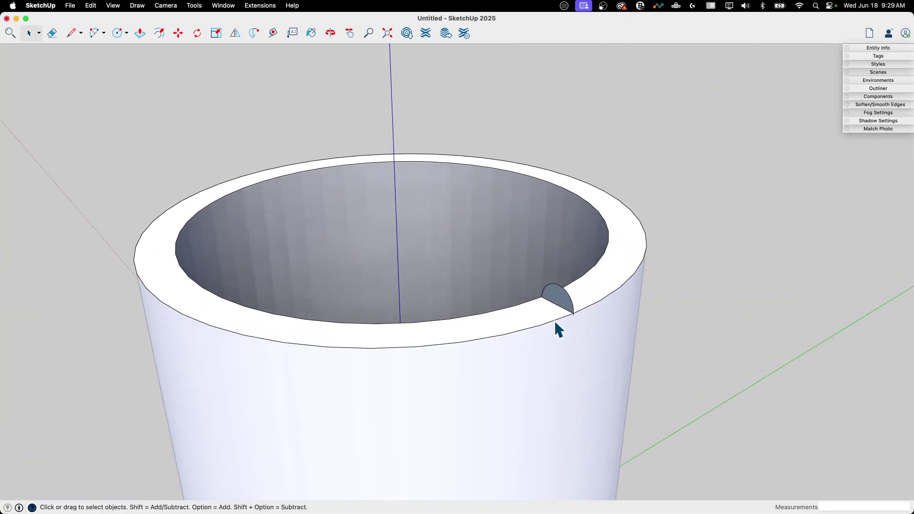
{"action": "scroll", "coordinate": [572, 321], "scroll_direction": "up", "scroll_amount": 4}
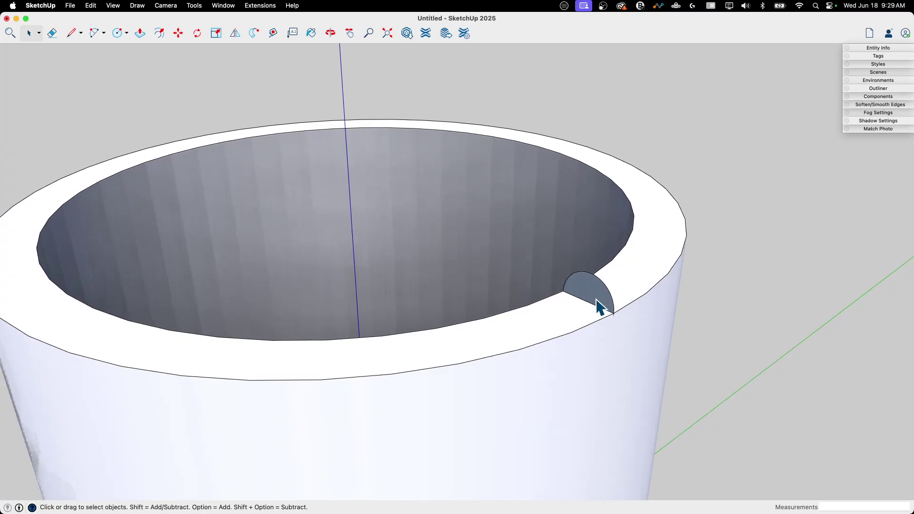
{"action": "key", "text": "x"}
{"action": "middle_click_drag", "start_coordinate": [626, 318], "coordinate": [643, 281]}
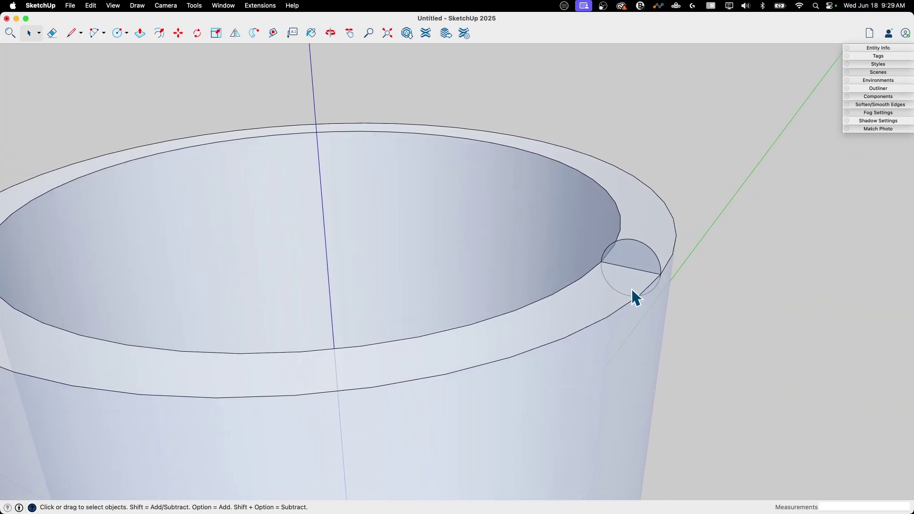
{"action": "key", "text": "alt+x"}
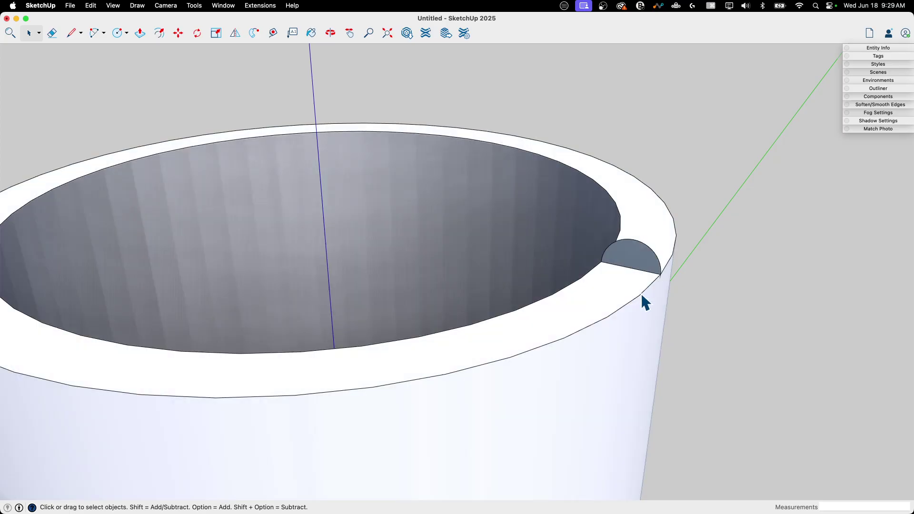
{"action": "scroll", "coordinate": [666, 280], "scroll_direction": "up", "scroll_amount": 5}
{"action": "key", "text": "alt+x"}
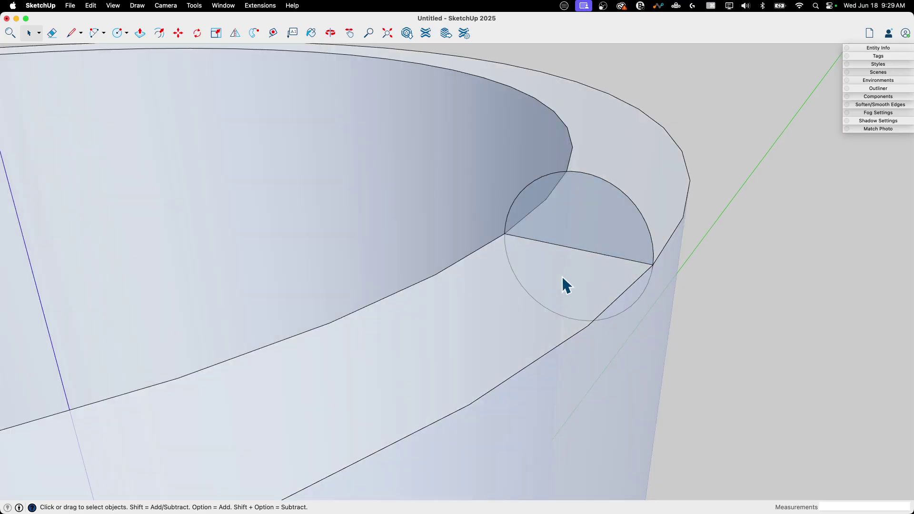
Erase the lower half of the upright circle at the rim line's outer end, inside the cylinder wall.
{"action": "key", "text": "e"}
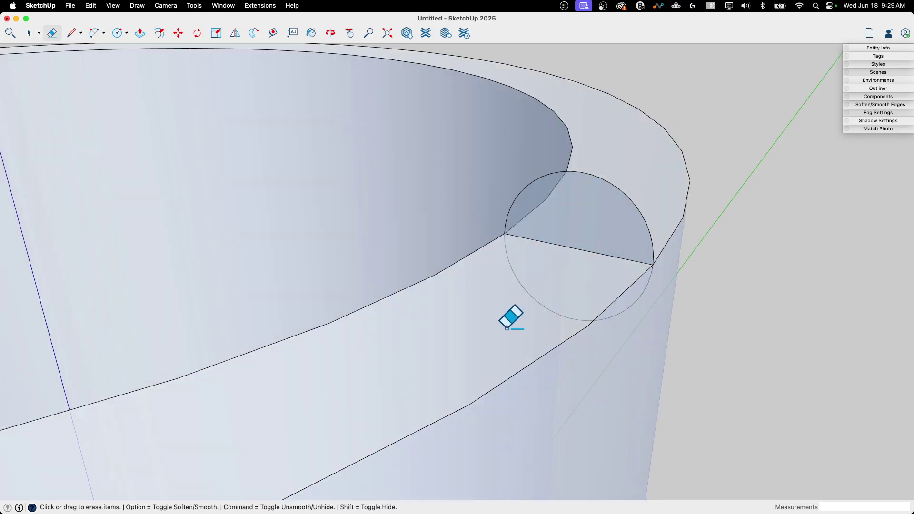
{"action": "key", "text": "alt+x"}
{"action": "scroll", "coordinate": [671, 262], "scroll_direction": "up", "scroll_amount": 6}
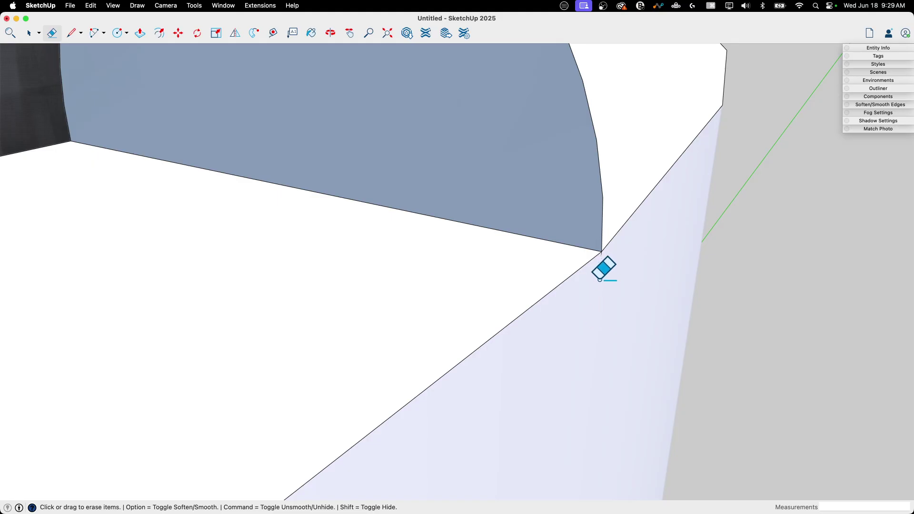
{"action": "left_click_drag", "start_coordinate": [604, 253], "coordinate": [601, 257]}
{"action": "key", "text": "Escape"}
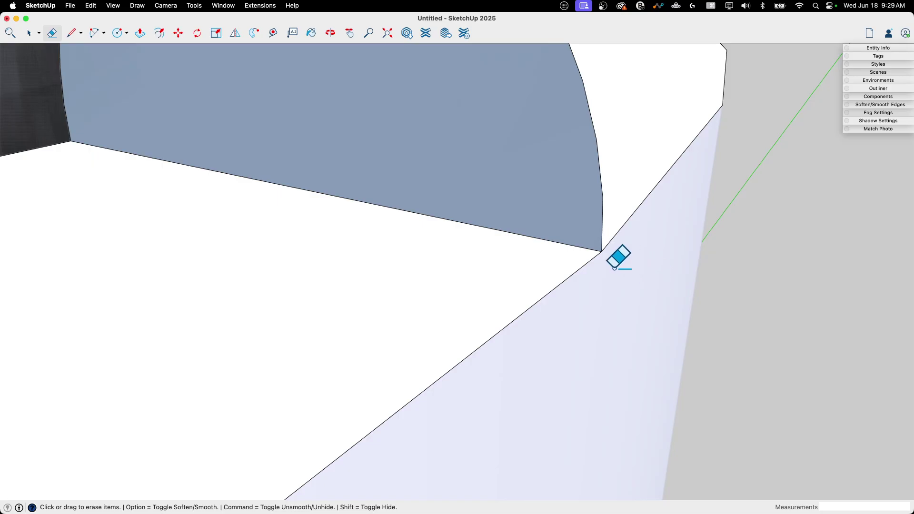
{"action": "key", "text": "x"}
{"action": "middle_click_drag", "start_coordinate": [617, 279], "coordinate": [621, 281]}
{"action": "scroll", "coordinate": [624, 270], "scroll_direction": "down", "scroll_amount": 10}
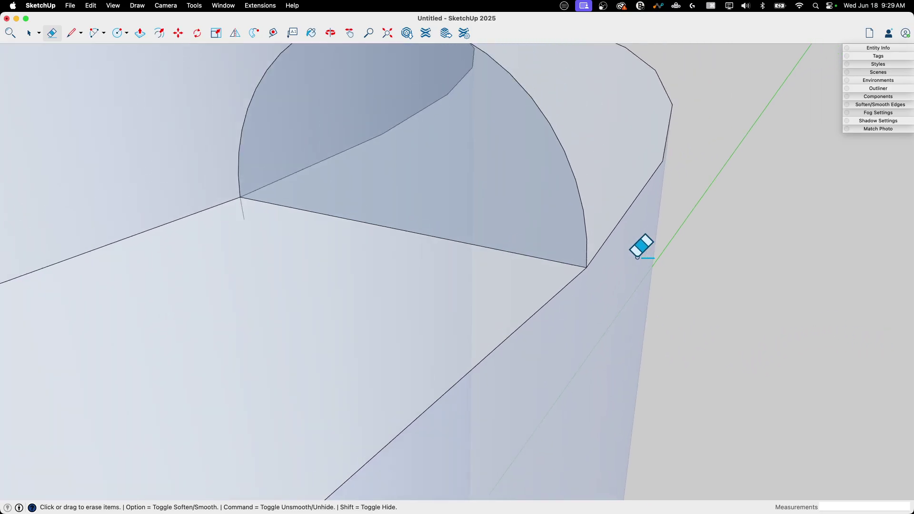
Erase the short leftover circle segment hanging below the rim line's inner end.
{"action": "mouse_move", "coordinate": [561, 287]}
{"action": "middle_mouse_down"}
{"action": "mouse_move", "coordinate": [544, 286]}
{"action": "mouse_move", "coordinate": [638, 298]}
{"action": "mouse_move", "coordinate": [551, 287]}
{"action": "middle_mouse_up"}
{"action": "scroll", "coordinate": [551, 286], "scroll_direction": "up", "scroll_amount": 10}
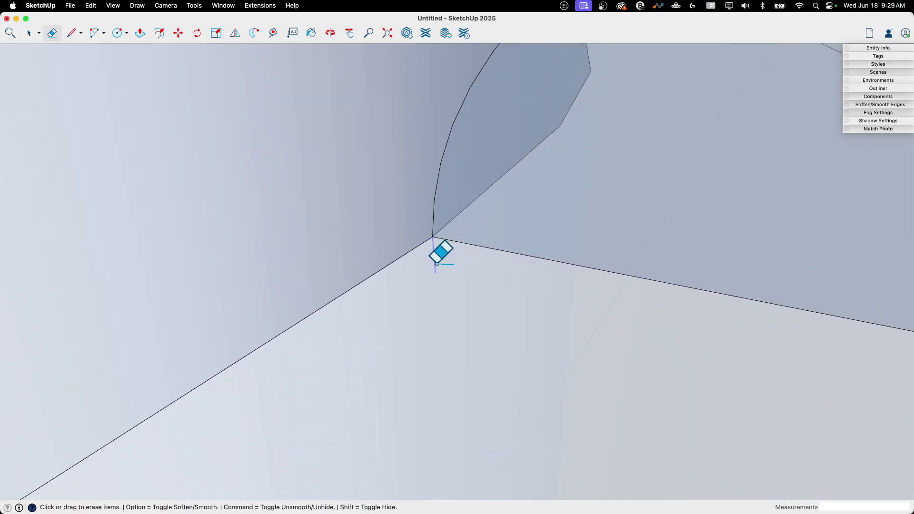
{"action": "scroll", "coordinate": [457, 265], "scroll_direction": "down", "scroll_amount": 3}
{"action": "scroll", "coordinate": [458, 264], "scroll_direction": "down", "scroll_amount": 8}
{"action": "key", "text": "space"}
{"action": "scroll", "coordinate": [557, 300], "scroll_direction": "up", "scroll_amount": 2}
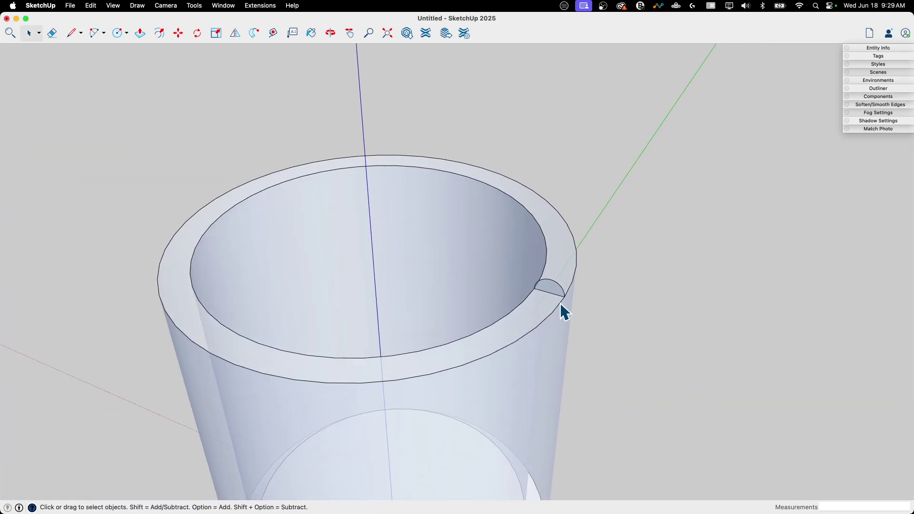
Turn X-ray off and sweep the half-circle face around the cylinder's outer top edge with Follow Me.
{"action": "key", "text": "x"}
{"action": "key", "text": "x"}
{"action": "key", "text": "x"}
{"action": "key", "text": "x"}
{"action": "key", "text": "x"}
{"action": "left_click", "coordinate": [559, 305]}
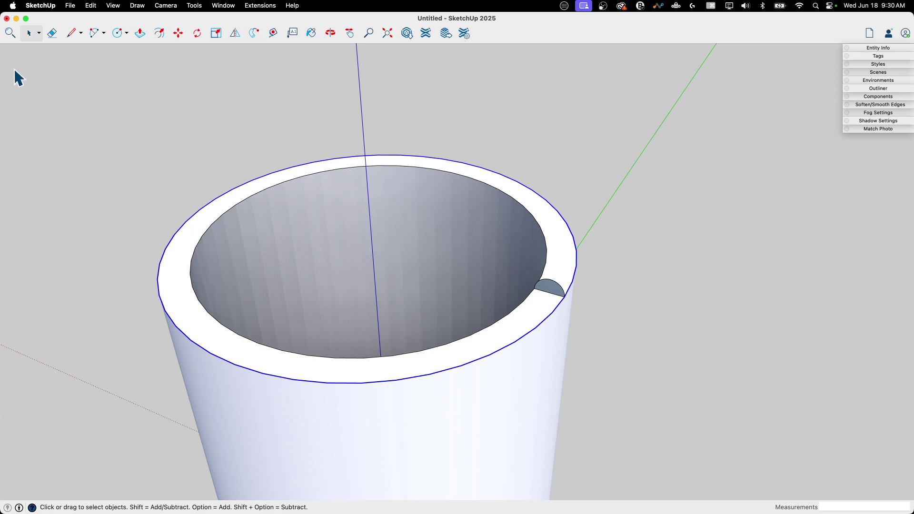
{"action": "left_click", "coordinate": [193, 5]}
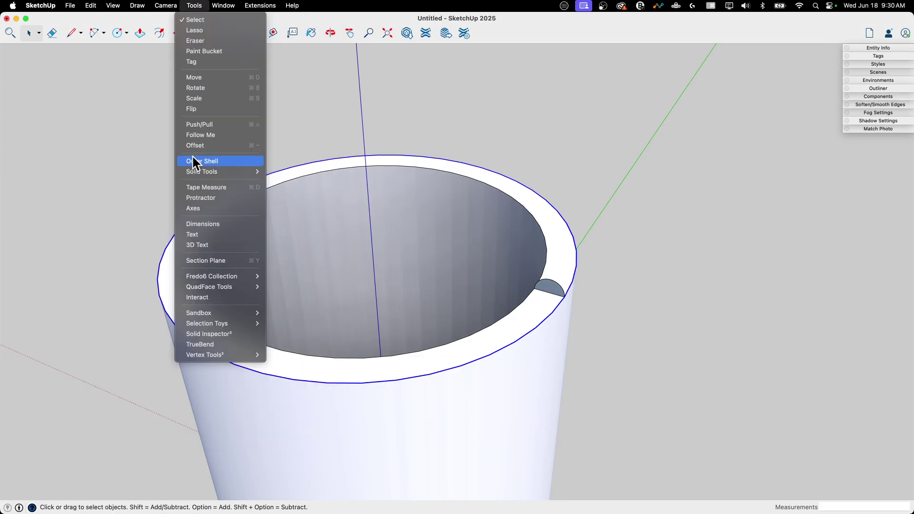
{"action": "left_click", "coordinate": [197, 137]}
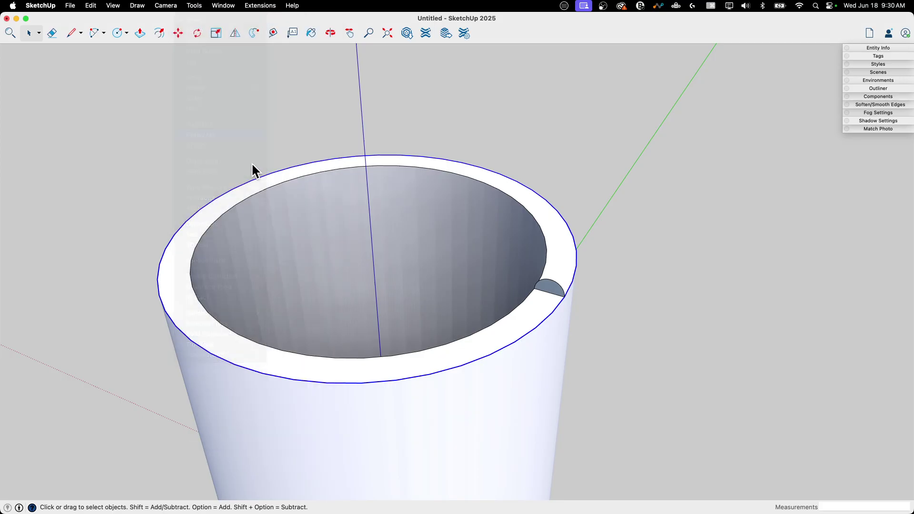
{"action": "left_click", "coordinate": [551, 296]}
Soften the edges of the whole cup, including coplanar ones, with Soften coplanar enabled.
{"action": "key", "text": "o"}
{"action": "left_click_drag", "start_coordinate": [704, 387], "coordinate": [417, 319]}
{"action": "middle_click_drag", "start_coordinate": [417, 319], "coordinate": [519, 329]}
{"action": "key", "text": "space"}
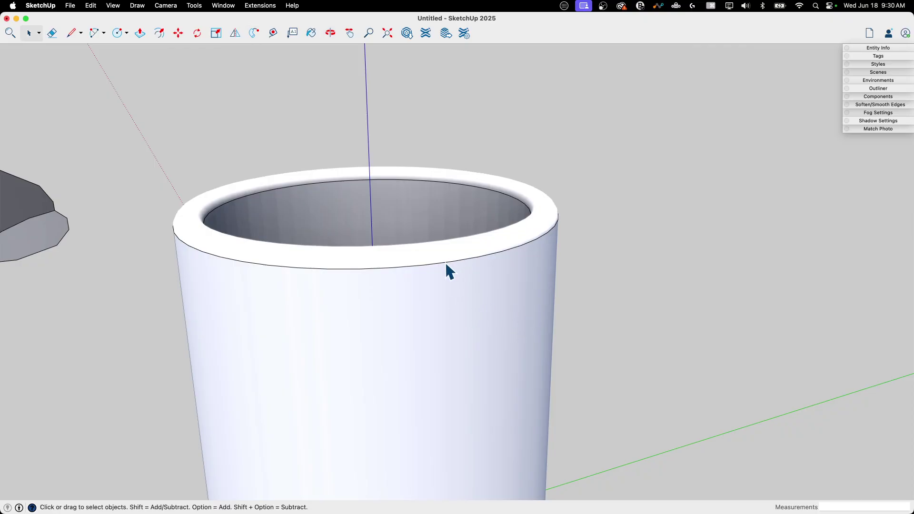
{"action": "triple_click", "coordinate": [456, 289]}
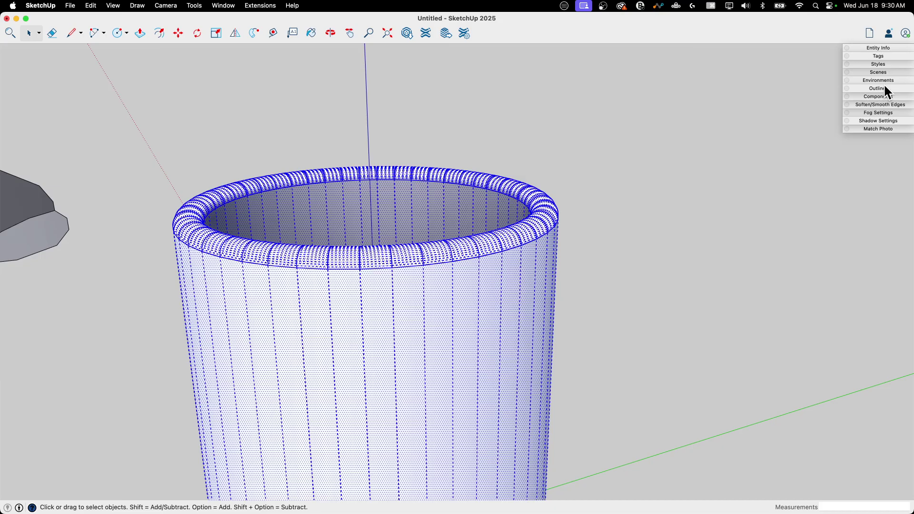
{"action": "left_click", "coordinate": [889, 104]}
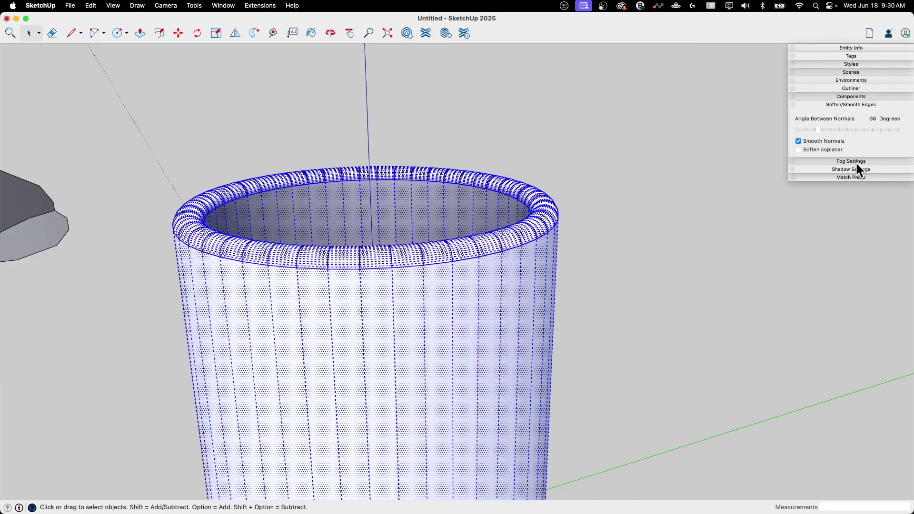
{"action": "left_click", "coordinate": [798, 149]}
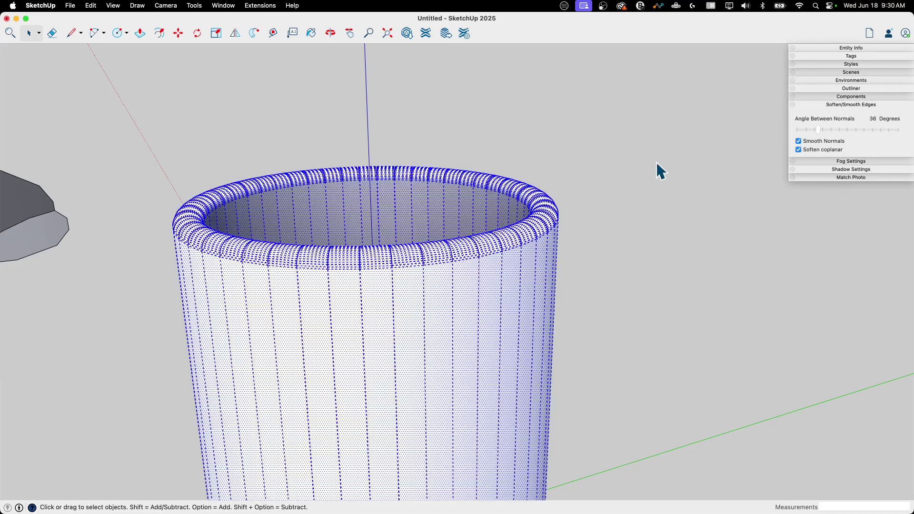
{"action": "left_click", "coordinate": [653, 219]}
Select all of the cup's geometry and make it a group.
{"action": "key", "text": "o"}
{"action": "left_click_drag", "start_coordinate": [703, 232], "coordinate": [386, 459]}
{"action": "key", "text": "space"}
{"action": "middle_click_drag", "start_coordinate": [542, 184], "coordinate": [537, 243]}
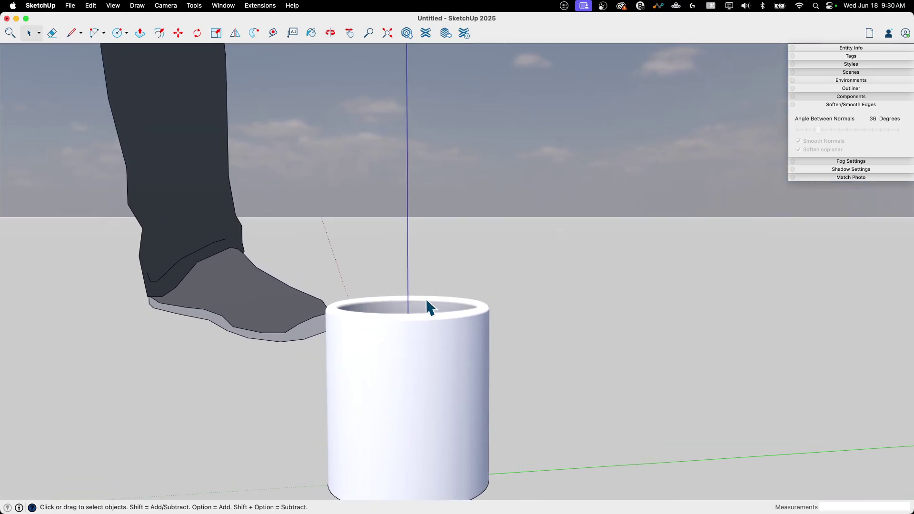
{"action": "scroll", "coordinate": [429, 300], "scroll_direction": "up", "scroll_amount": 4}
{"action": "scroll", "coordinate": [471, 284], "scroll_direction": "down", "scroll_amount": 4}
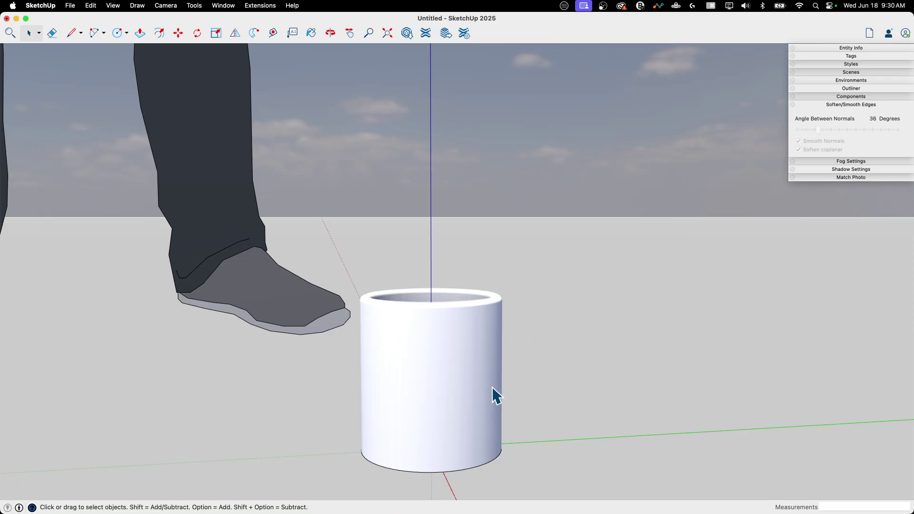
{"action": "middle_click_drag", "start_coordinate": [567, 341], "coordinate": [563, 408]}
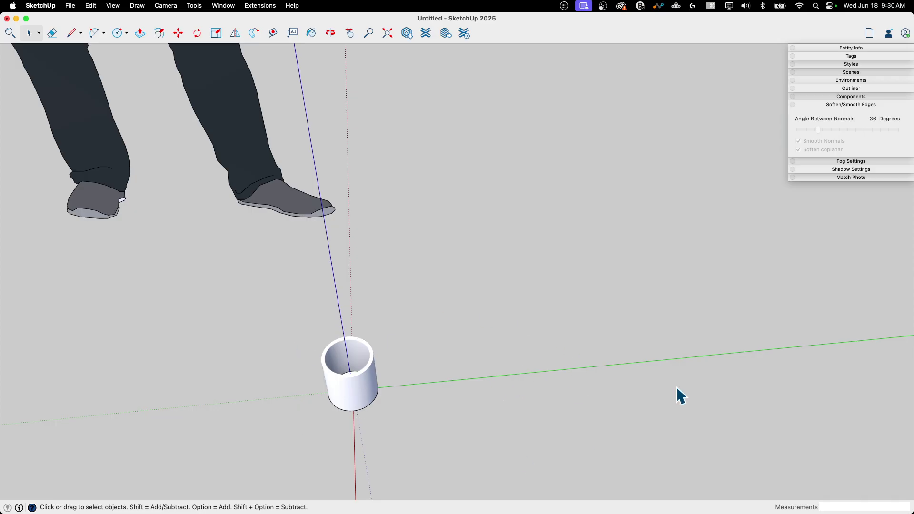
{"action": "left_click_drag", "start_coordinate": [292, 300], "coordinate": [379, 406]}
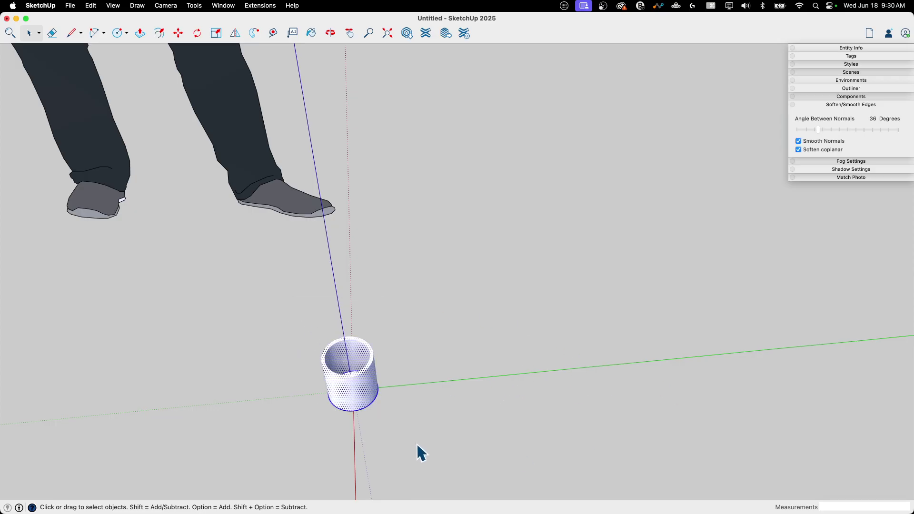
{"action": "right_click", "coordinate": [365, 384]}
{"action": "left_click", "coordinate": [397, 310]}
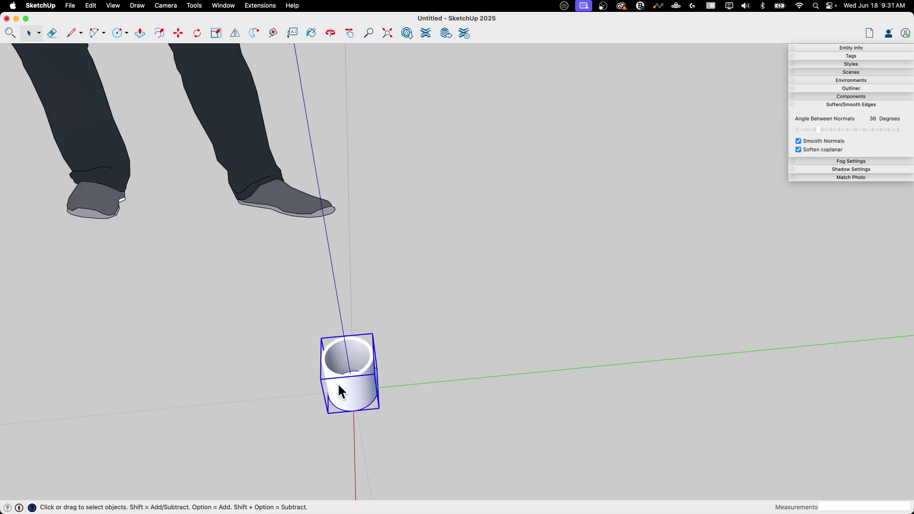
Draw a flat circle with a radius of about 1 3/4" on the ground beside the cup, near the green axis.
{"action": "scroll", "coordinate": [328, 375], "scroll_direction": "up", "scroll_amount": 3}
{"action": "middle_click_drag", "start_coordinate": [407, 388], "coordinate": [300, 315]}
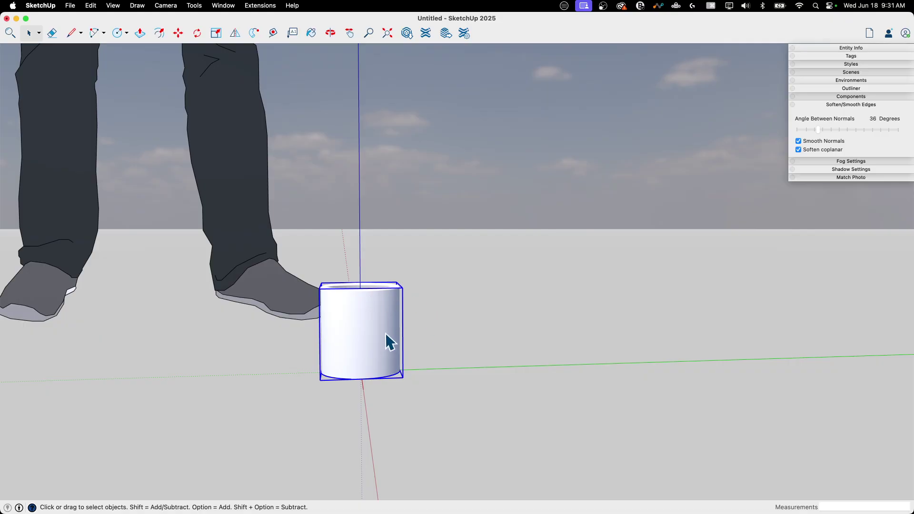
{"action": "middle_click_drag", "start_coordinate": [437, 314], "coordinate": [404, 444]}
{"action": "middle_click_drag", "start_coordinate": [444, 409], "coordinate": [472, 443]}
{"action": "key", "text": "c"}
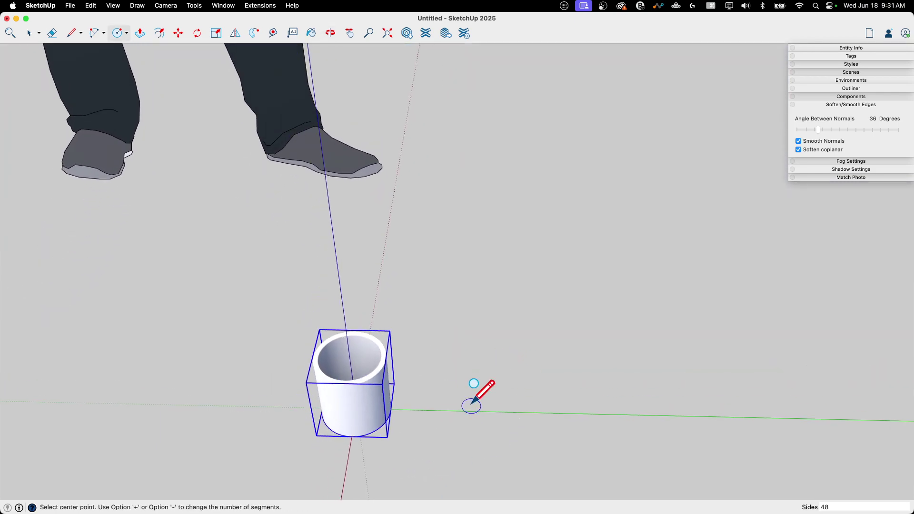
{"action": "left_click", "coordinate": [511, 393]}
Scale the circle face along the green axis to about 0.71 to turn it into an ellipse.
{"action": "key", "text": "q"}
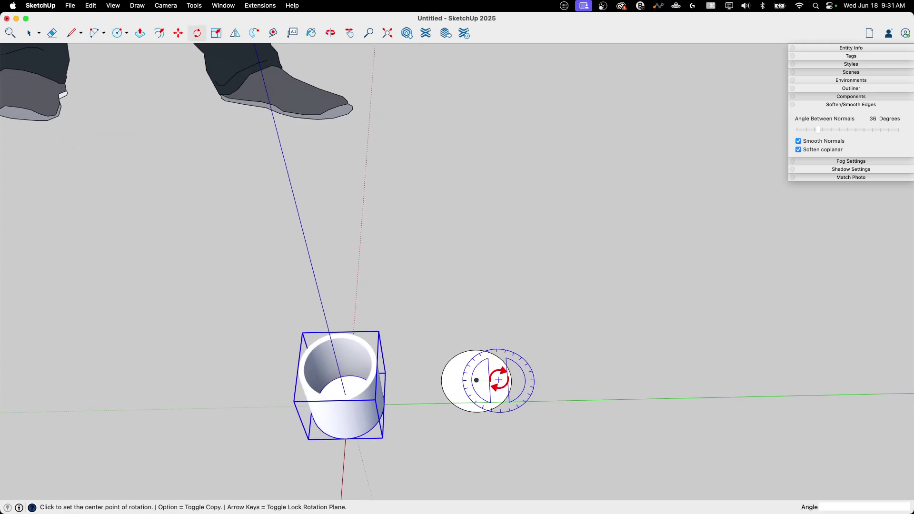
{"action": "key", "text": "space"}
{"action": "left_click", "coordinate": [488, 357]}
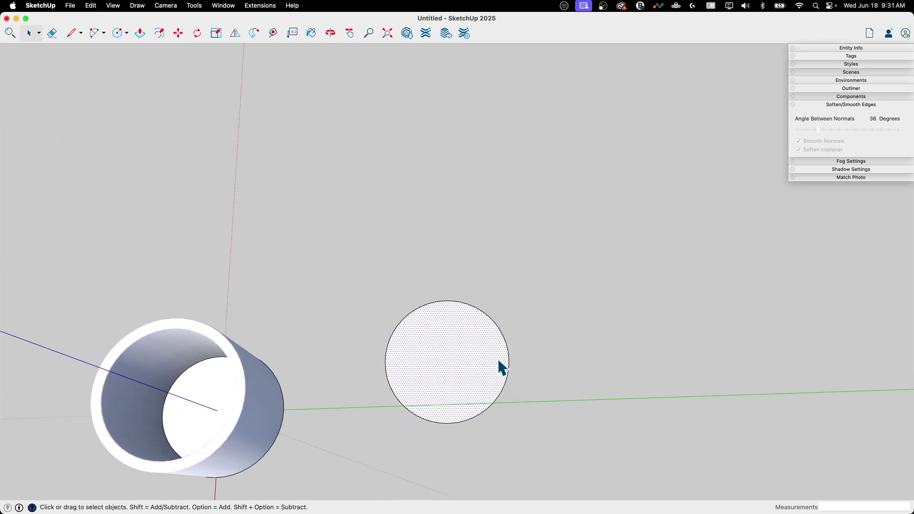
{"action": "key", "text": "s"}
{"action": "left_click", "coordinate": [508, 362]}
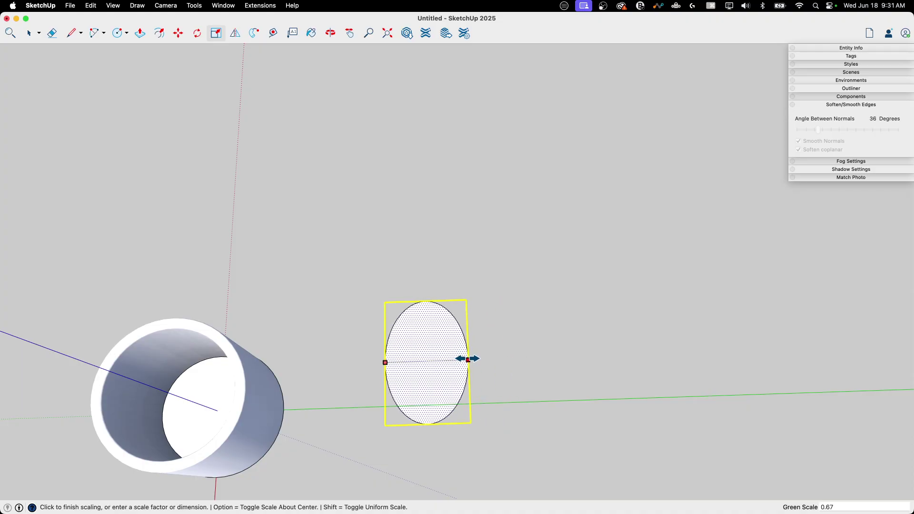
{"action": "left_click", "coordinate": [469, 359]}
Make the ellipse's face and its outline a group.
{"action": "middle_click_drag", "start_coordinate": [483, 388], "coordinate": [435, 372]}
{"action": "right_click", "coordinate": [429, 367]}
{"action": "left_click", "coordinate": [414, 345]}
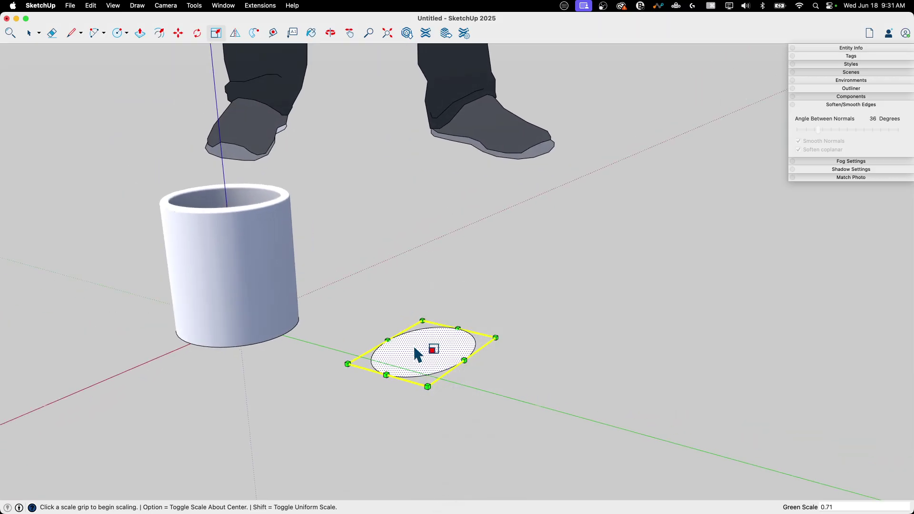
{"action": "key", "text": "space"}
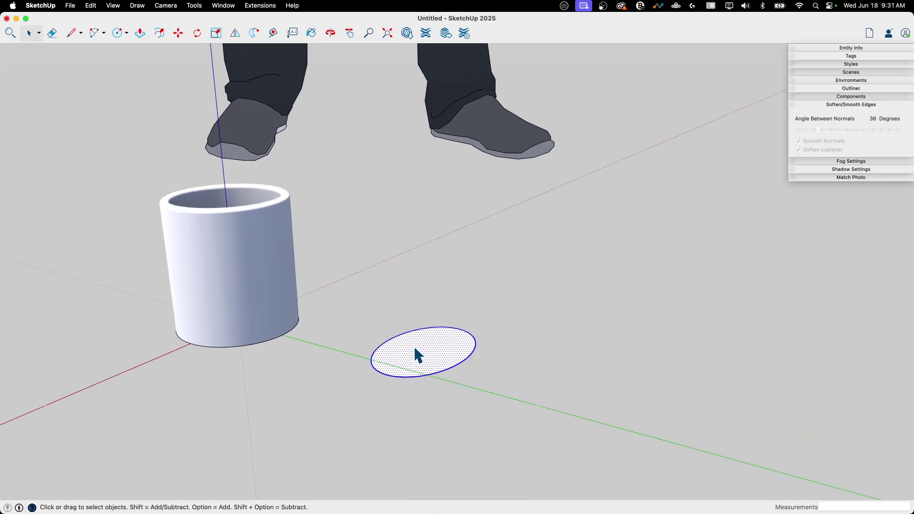
{"action": "right_click", "coordinate": [418, 354]}
{"action": "left_click", "coordinate": [441, 362]}
Start rotating the grouped ellipse beside the cup.
{"action": "key", "text": "m"}
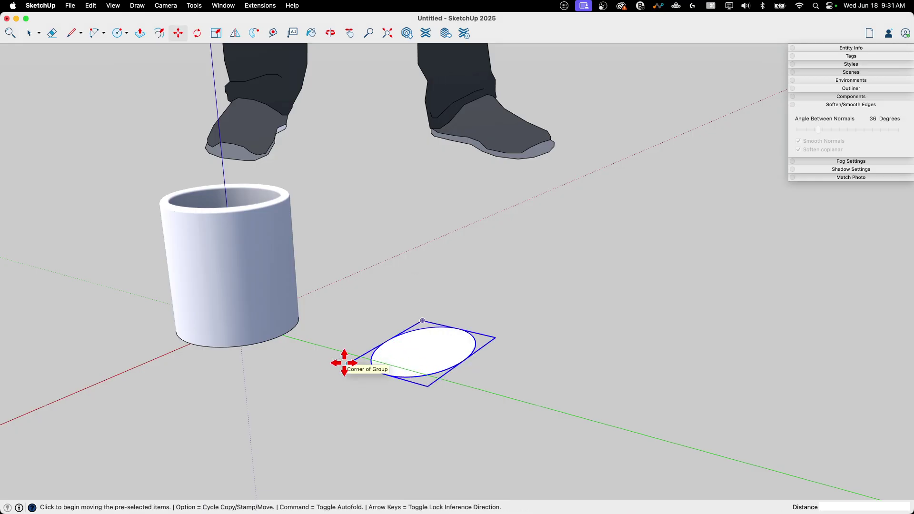
{"action": "key", "text": "q"}
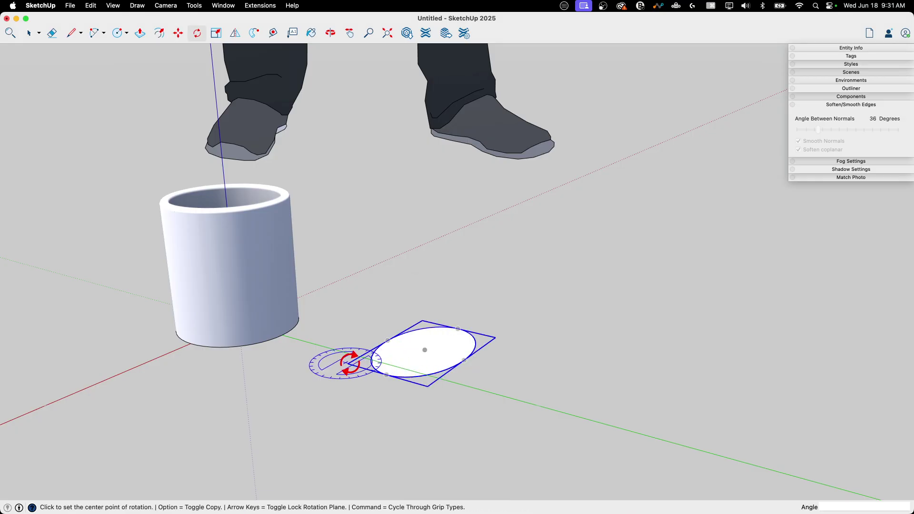
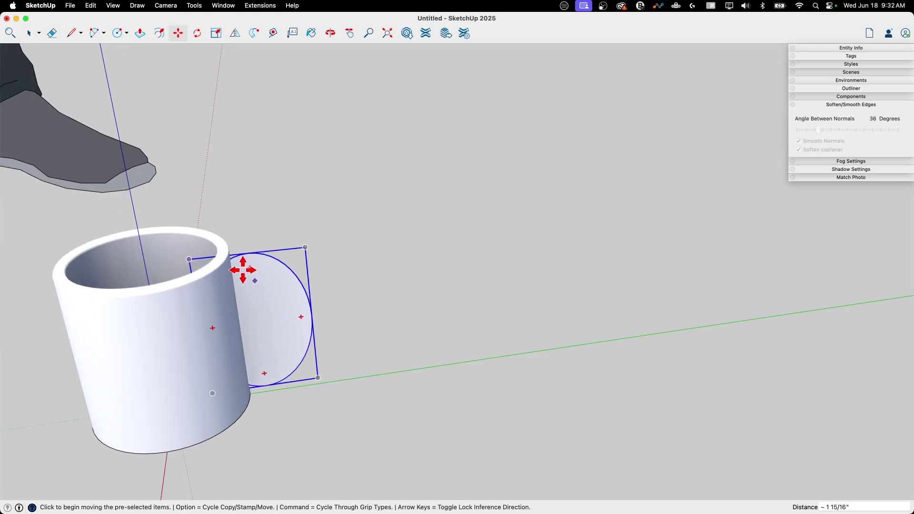
Scale the grouped ellipse beside the cup uniformly to about 0.81.
{"action": "key", "text": "space"}
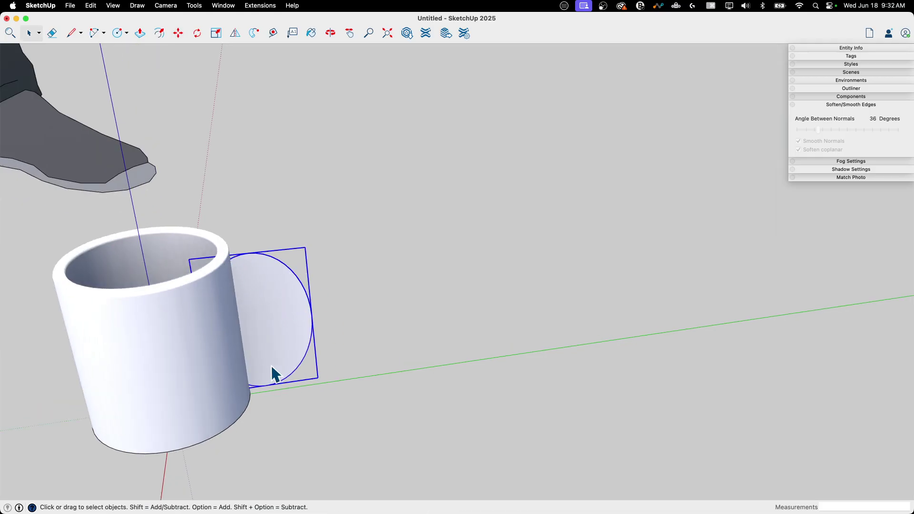
{"action": "middle_click_drag", "start_coordinate": [274, 374], "coordinate": [273, 307]}
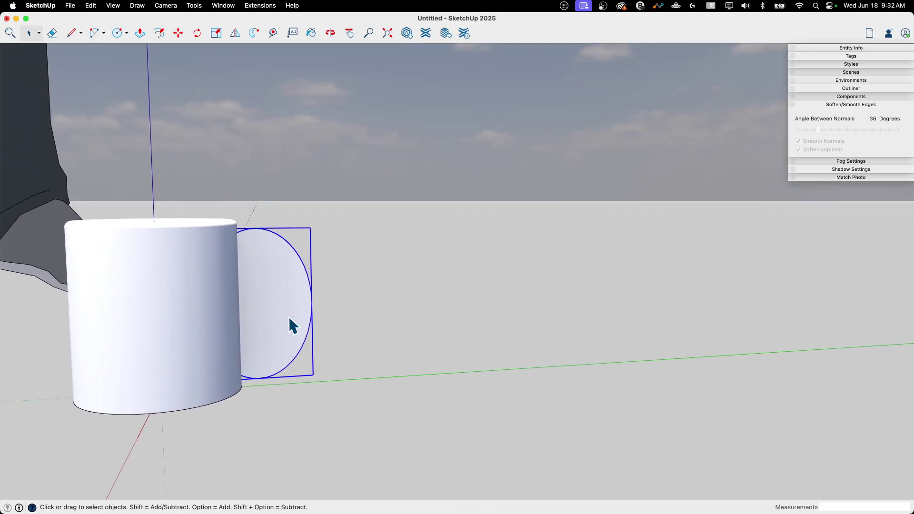
{"action": "key", "text": "s"}
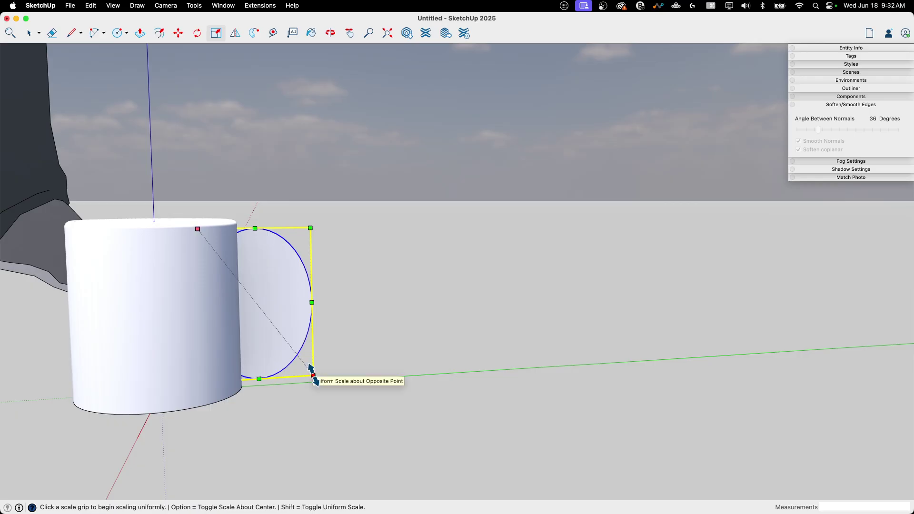
{"action": "left_click", "coordinate": [312, 375]}
{"action": "left_click", "coordinate": [289, 351]}
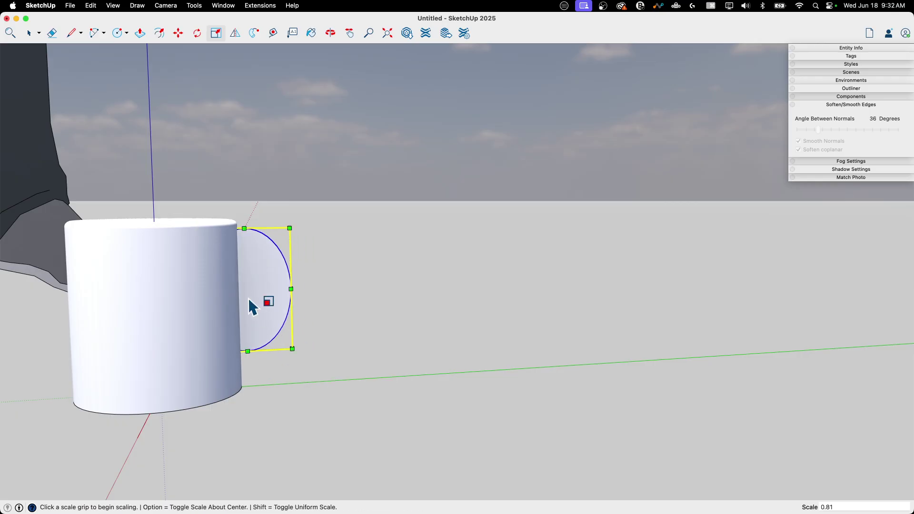
Move the grouped ellipse about 1/4" outward from the cup, and lower it to roughly the middle of the cup's height.
{"action": "key", "text": "m"}
{"action": "left_click", "coordinate": [256, 305]}
{"action": "left_click", "coordinate": [266, 305]}
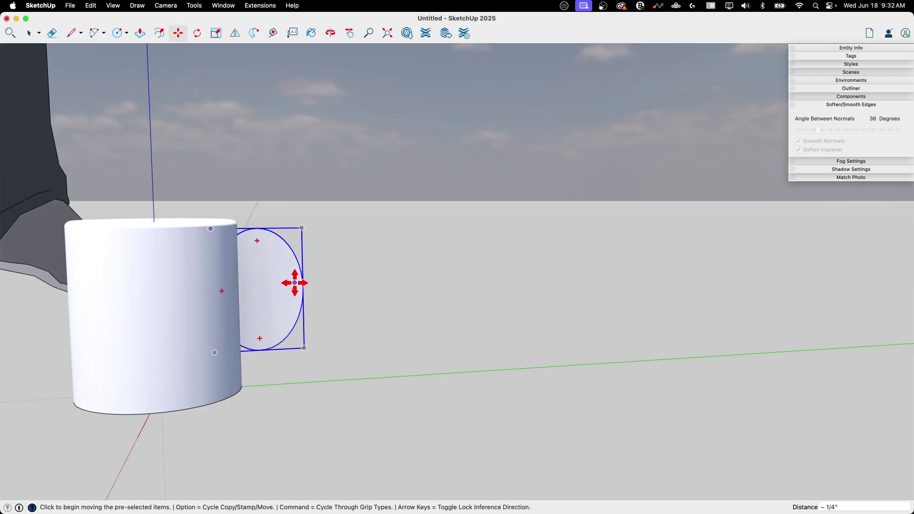
{"action": "left_click", "coordinate": [283, 290]}
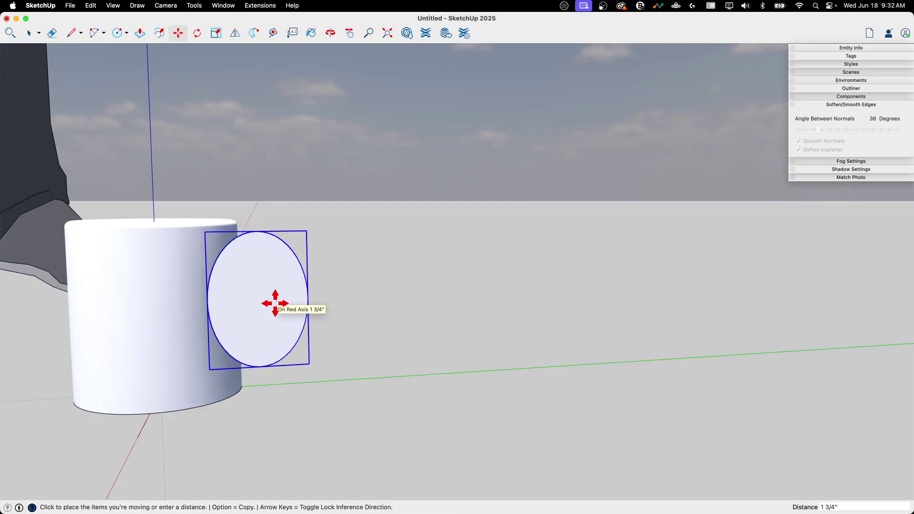
{"action": "left_click", "coordinate": [282, 307]}
{"action": "key", "text": "space"}
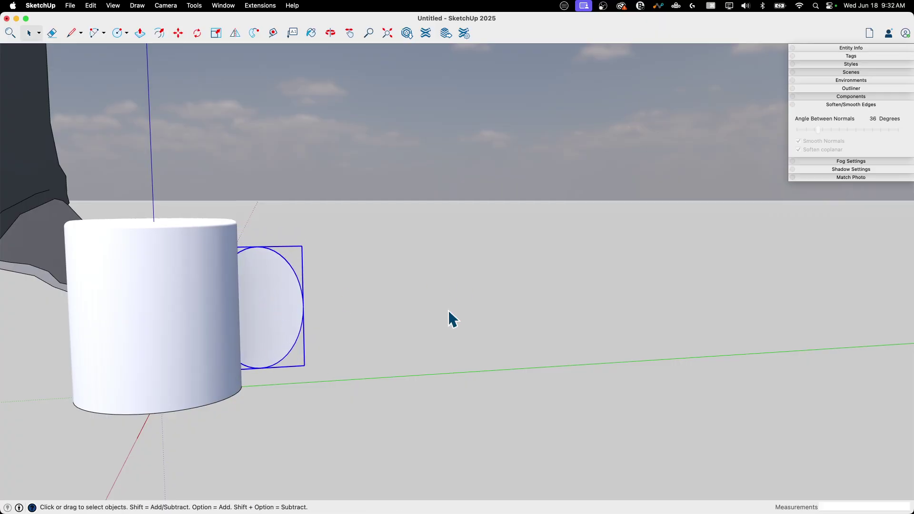
Delete the face inside the ellipse group so only its outline is kept.
{"action": "middle_click_drag", "start_coordinate": [451, 318], "coordinate": [304, 307]}
{"action": "double_click", "coordinate": [304, 306]}
{"action": "left_click", "coordinate": [305, 304]}
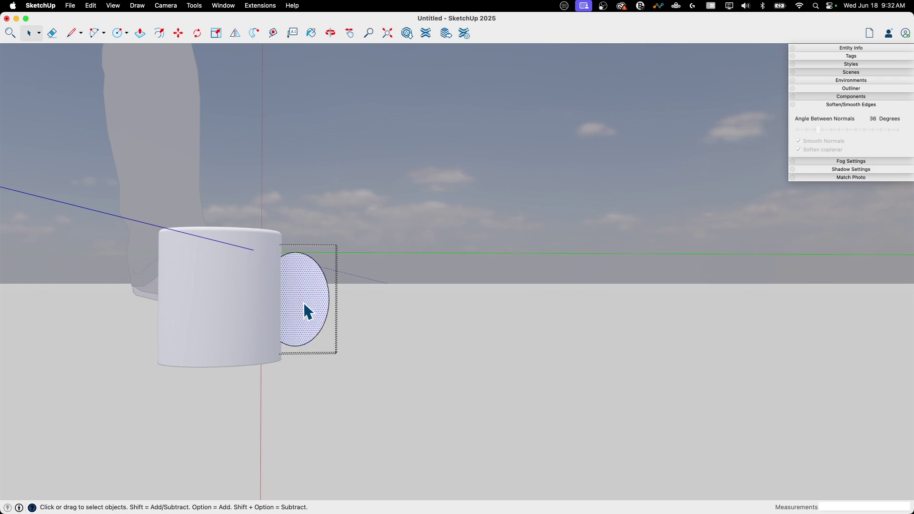
{"action": "key", "text": "Delete"}
{"action": "left_click", "coordinate": [403, 302]}
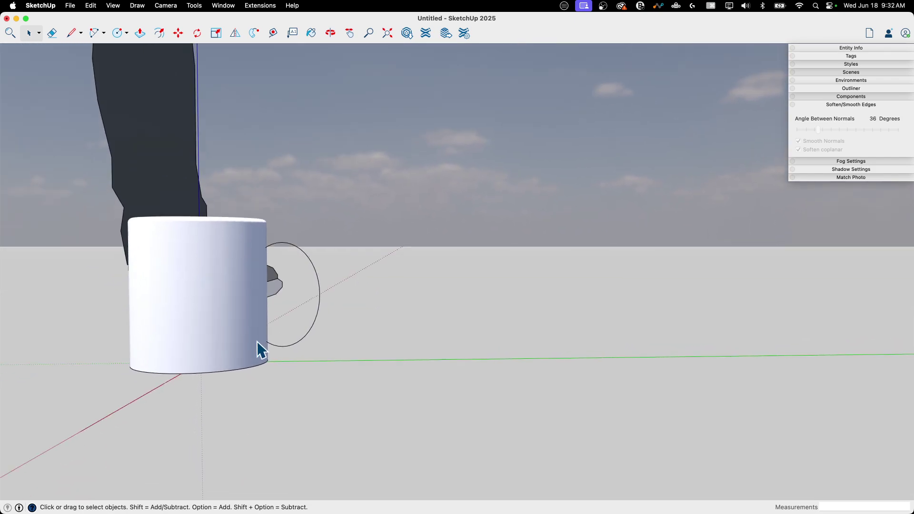
Move the ellipse outline group about 5" along the green axis, away from the cup.
{"action": "middle_click_drag", "start_coordinate": [254, 258], "coordinate": [338, 275]}
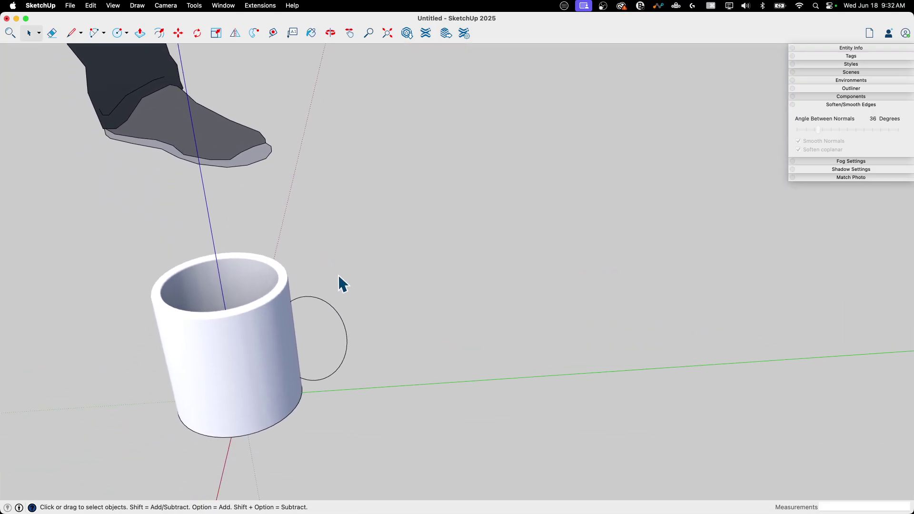
{"action": "left_click", "coordinate": [325, 310]}
{"action": "key", "text": "m"}
{"action": "left_click", "coordinate": [322, 303]}
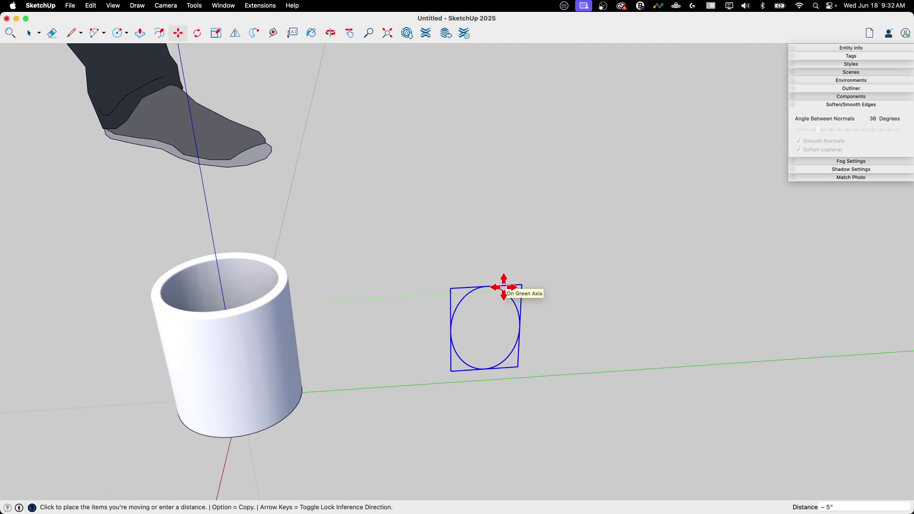
{"action": "left_click", "coordinate": [503, 288]}
{"action": "key", "text": "space"}
Draw a horizontal circle with a radius of about 3/16" centred on the outer side point of the ellipse outline.
{"action": "scroll", "coordinate": [529, 338], "scroll_direction": "up", "scroll_amount": 6}
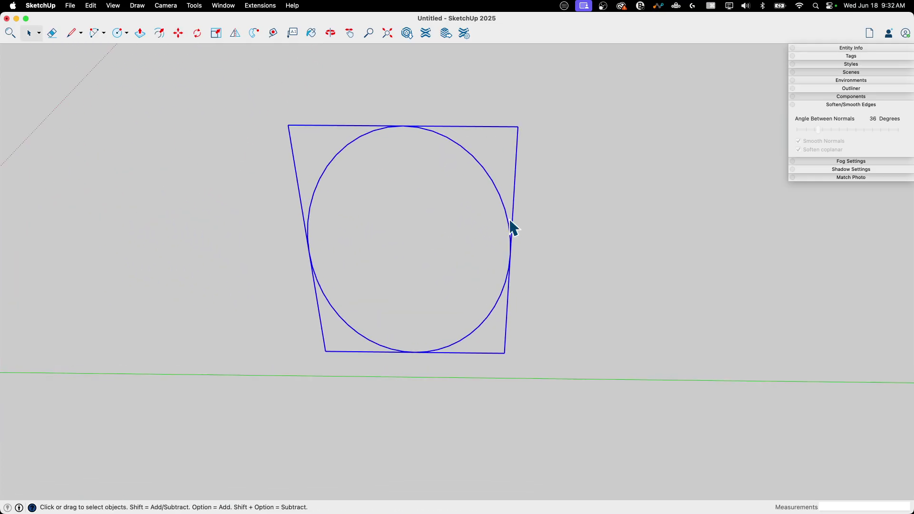
{"action": "scroll", "coordinate": [510, 224], "scroll_direction": "up", "scroll_amount": 1}
{"action": "middle_click_drag", "start_coordinate": [513, 252], "coordinate": [518, 255]}
{"action": "key", "text": "c"}
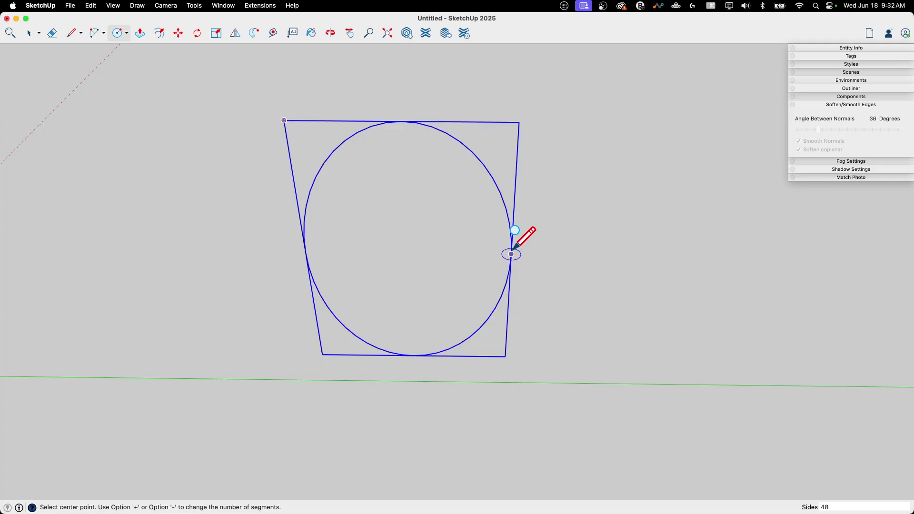
{"action": "left_click", "coordinate": [511, 254]}
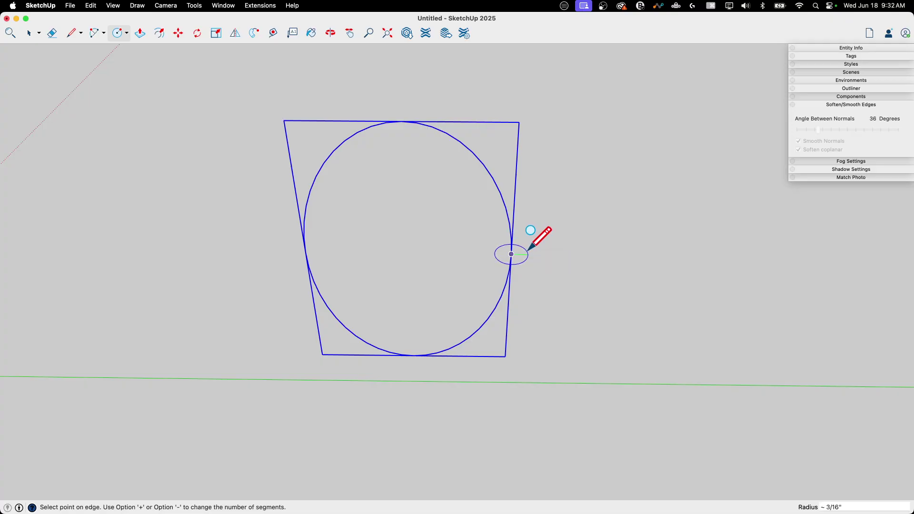
{"action": "left_click", "coordinate": [527, 251]}
{"action": "middle_click_drag", "start_coordinate": [567, 256], "coordinate": [475, 196]}
{"action": "key", "text": "space"}
Scale the small circle about its centre along the green axis to about 0.67 to make an oval profile.
{"action": "scroll", "coordinate": [475, 196], "scroll_direction": "up", "scroll_amount": 5}
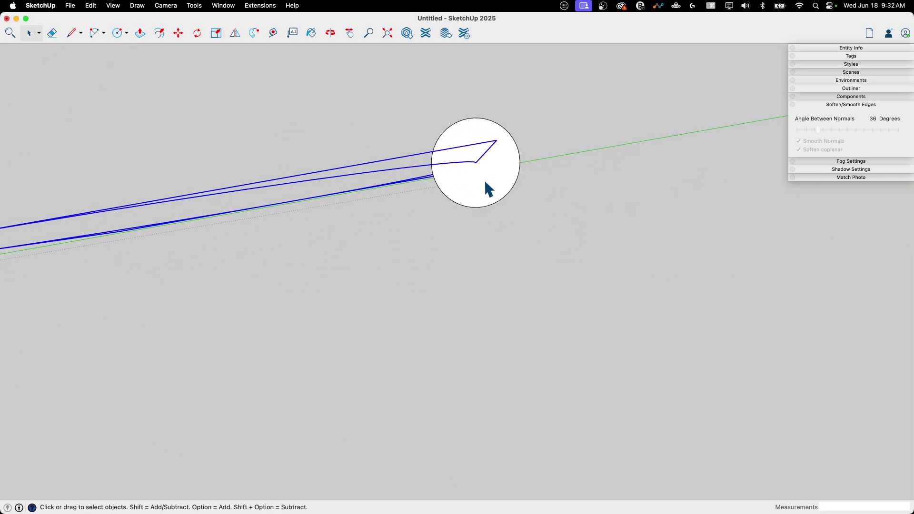
{"action": "left_click", "coordinate": [486, 187]}
{"action": "key", "text": "s"}
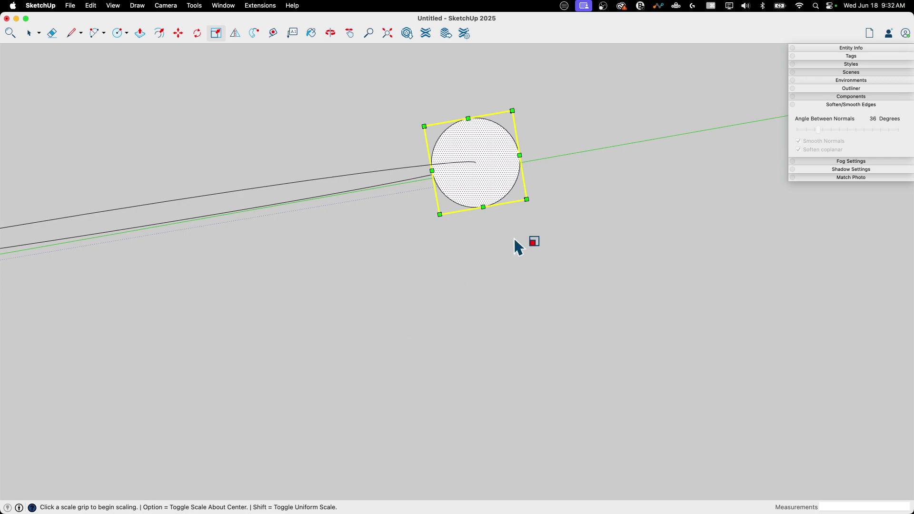
{"action": "left_click", "coordinate": [520, 155], "text": "alt"}
{"action": "left_click", "coordinate": [505, 158]}
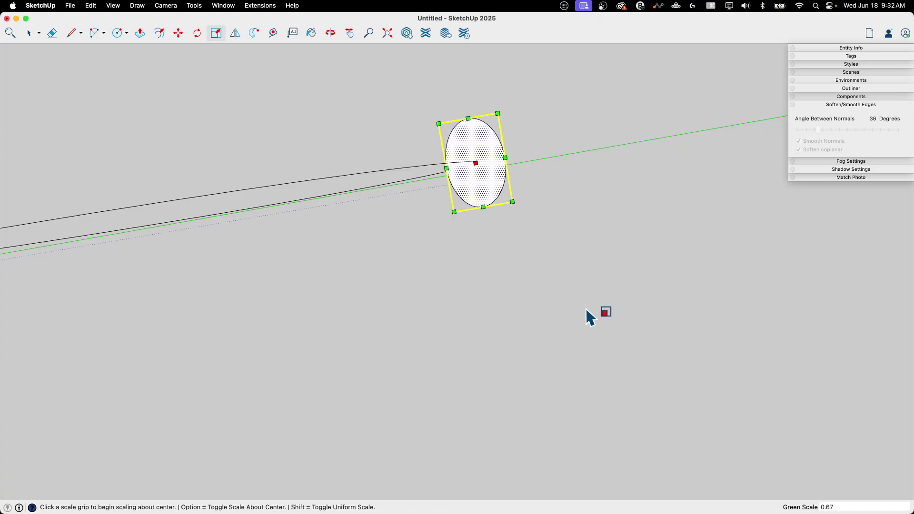
{"action": "key", "text": "space"}
Try to sweep the small oval profile along the grouped ellipse outline with Follow Me.
{"action": "middle_click_drag", "start_coordinate": [463, 289], "coordinate": [475, 308]}
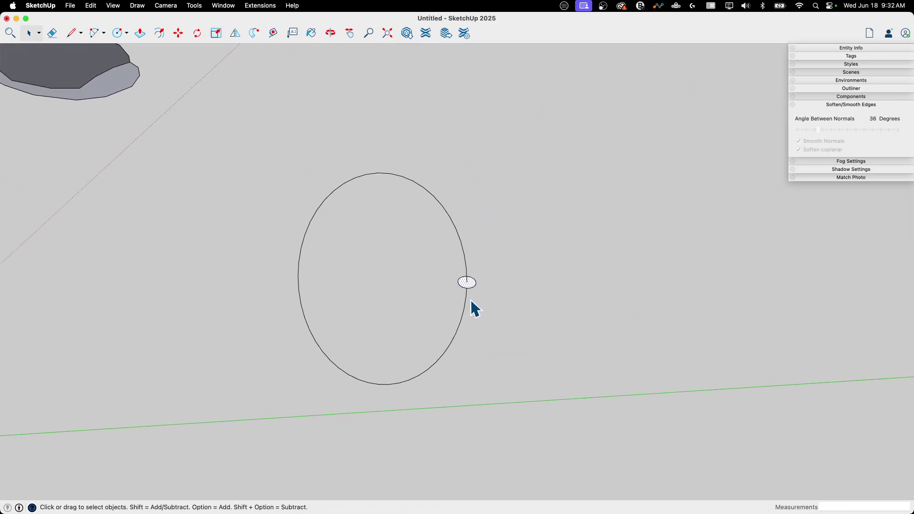
{"action": "left_click", "coordinate": [465, 302]}
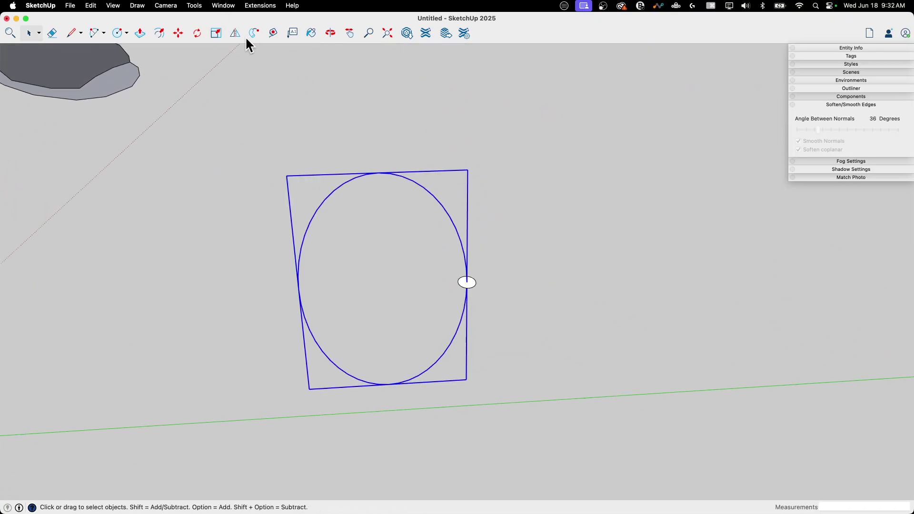
{"action": "left_click", "coordinate": [254, 33]}
{"action": "left_click", "coordinate": [470, 282]}
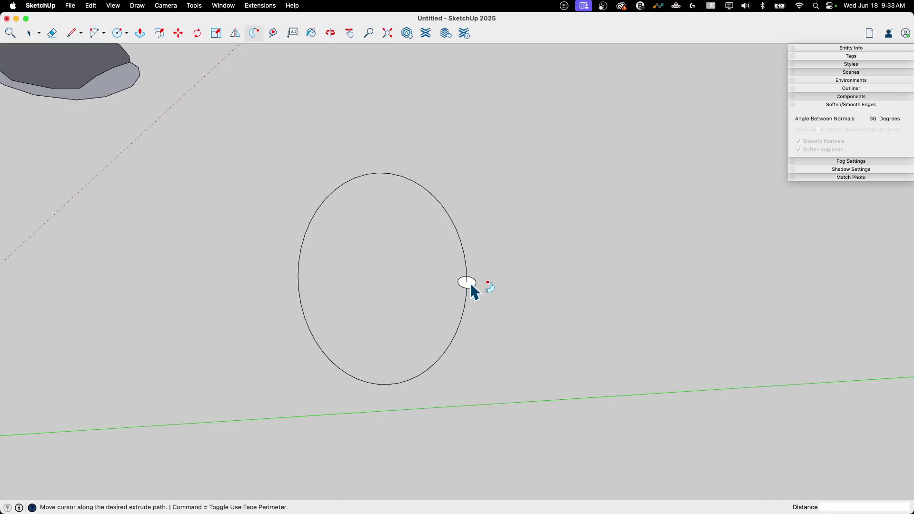
{"action": "middle_click_drag", "start_coordinate": [520, 271], "coordinate": [446, 414]}
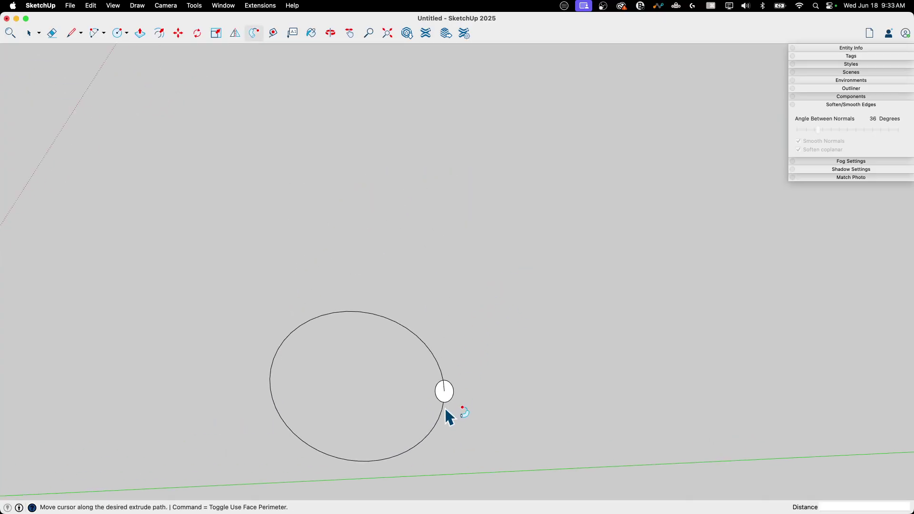
{"action": "key", "text": "space"}
Explode the ellipse outline's group and sweep the small oval profile around the outline with Follow Me.
{"action": "scroll", "coordinate": [446, 395], "scroll_direction": "up", "scroll_amount": 3}
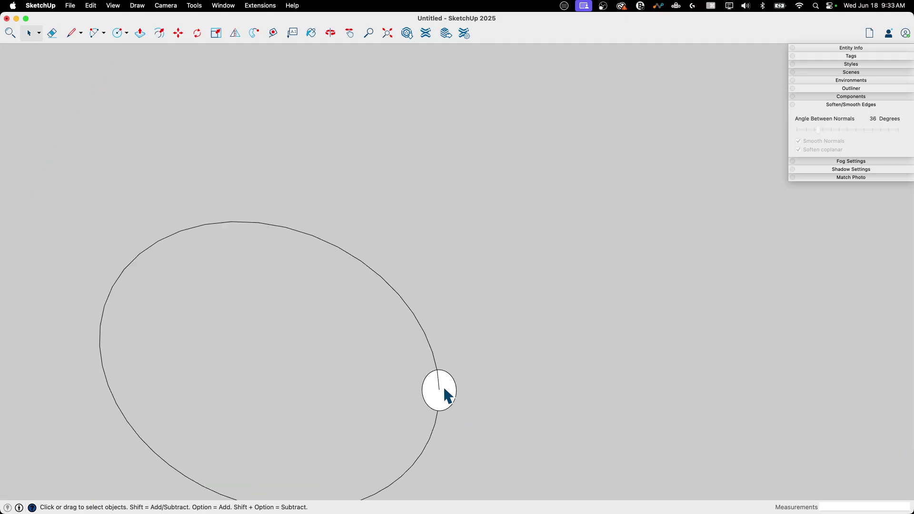
{"action": "double_click", "coordinate": [434, 351]}
{"action": "middle_click_drag", "start_coordinate": [399, 347], "coordinate": [376, 236]}
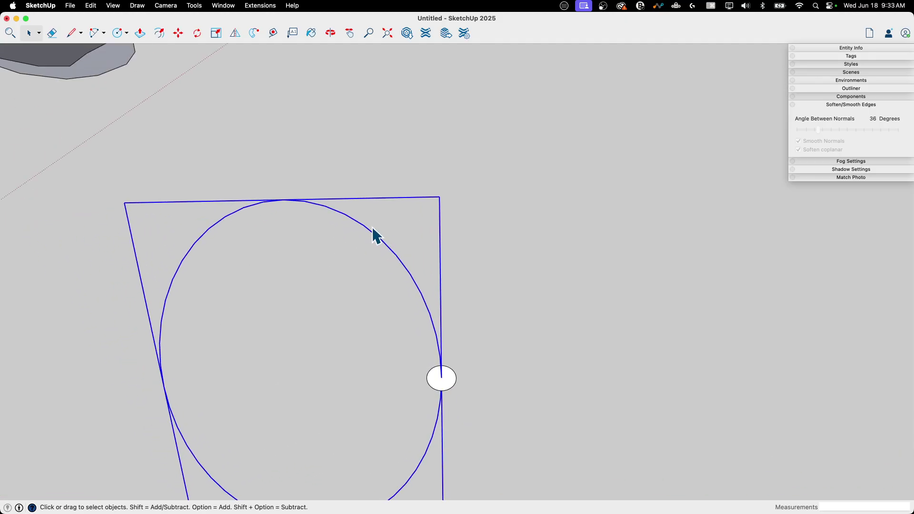
{"action": "right_click", "coordinate": [396, 257]}
{"action": "left_click", "coordinate": [458, 318]}
{"action": "left_click", "coordinate": [255, 33]}
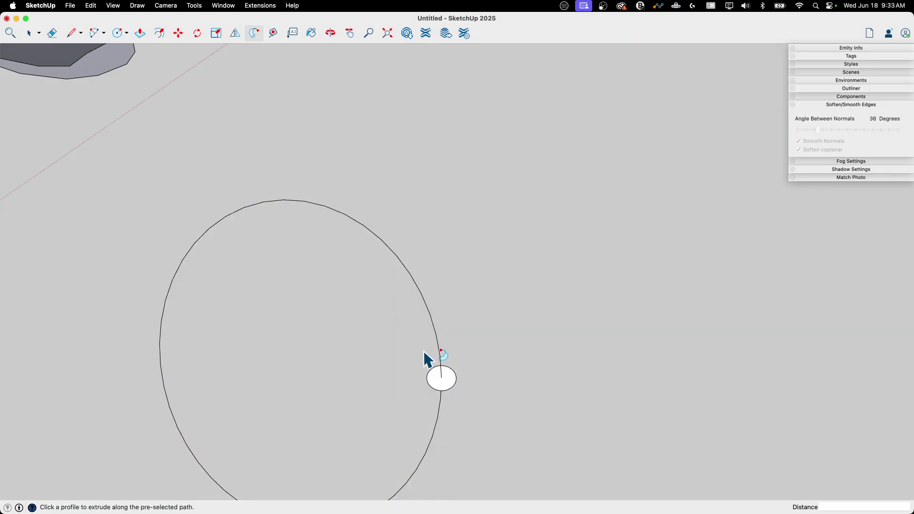
{"action": "left_click", "coordinate": [447, 387]}
{"action": "key", "text": "space"}
Select all the connected geometry of the swept elliptical ring and make it a group.
{"action": "middle_click_drag", "start_coordinate": [529, 339], "coordinate": [509, 339]}
{"action": "middle_click_drag", "start_coordinate": [607, 344], "coordinate": [573, 325]}
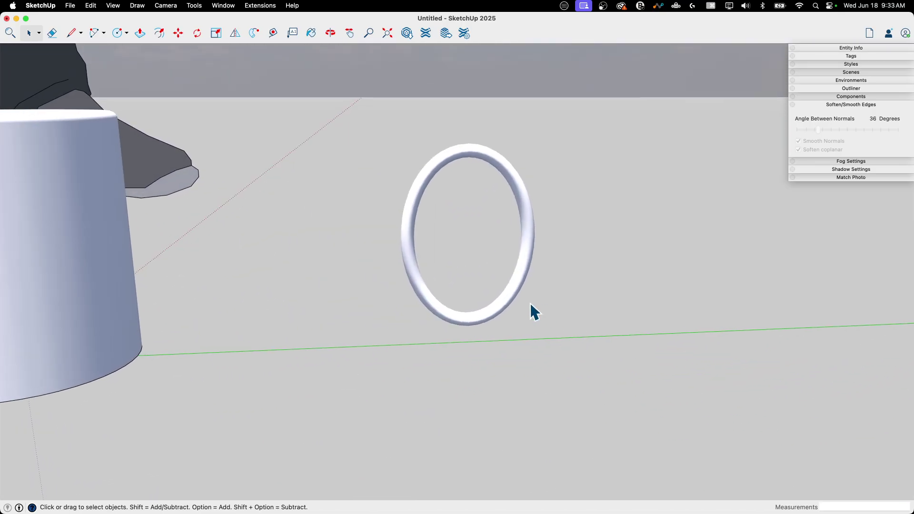
{"action": "left_click", "coordinate": [514, 307]}
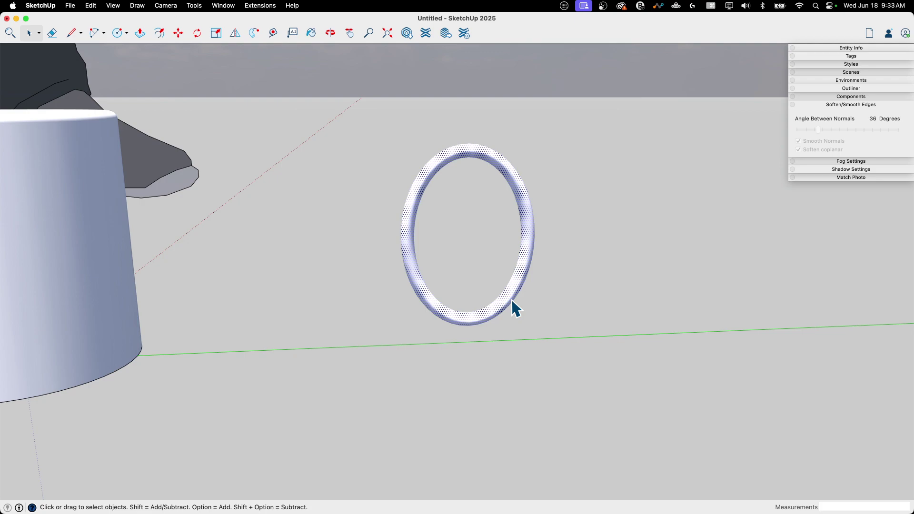
{"action": "double_click", "coordinate": [512, 299]}
{"action": "right_click", "coordinate": [511, 298]}
{"action": "left_click", "coordinate": [532, 342]}
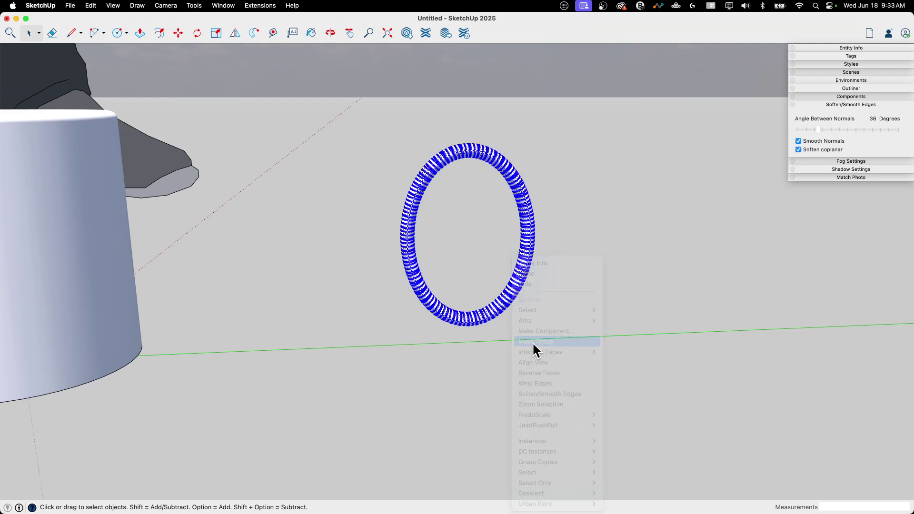
Move the ring group along the red axis so its mid-plane lines up with the centre of the cup's base.
{"action": "middle_click_drag", "start_coordinate": [538, 347], "coordinate": [476, 319]}
{"action": "key", "text": "m"}
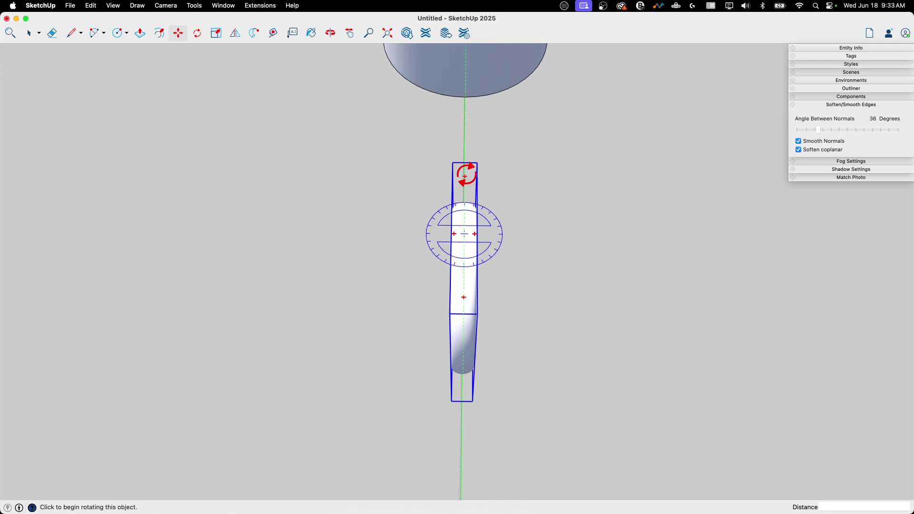
{"action": "middle_click_drag", "start_coordinate": [459, 165], "coordinate": [466, 163]}
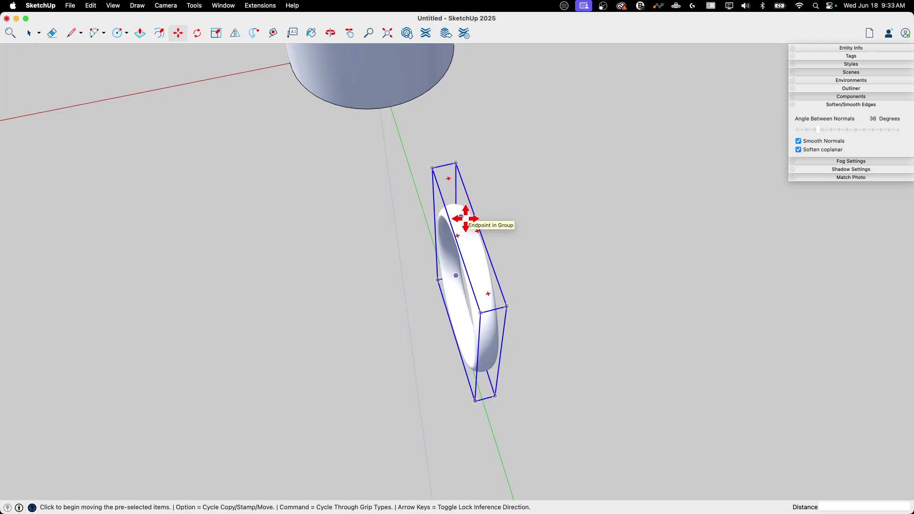
{"action": "left_click", "coordinate": [444, 165]}
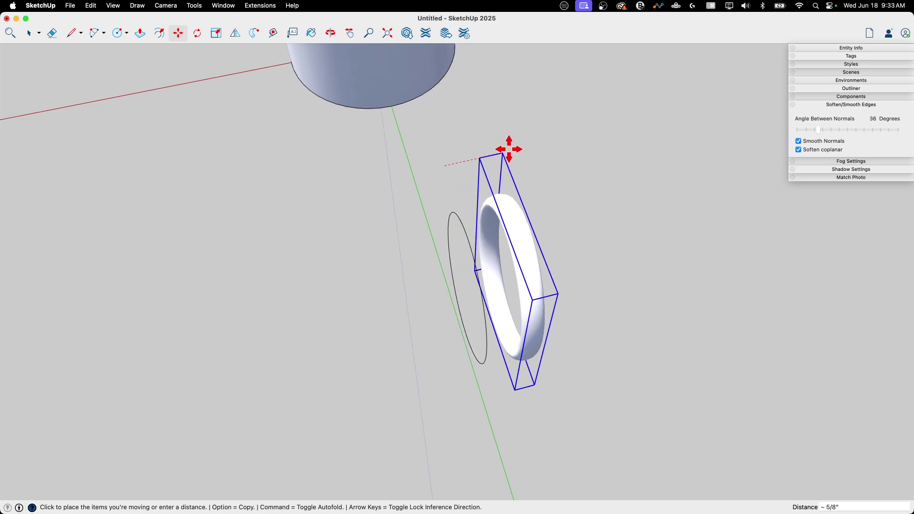
{"action": "middle_click_drag", "start_coordinate": [492, 186], "coordinate": [488, 302]}
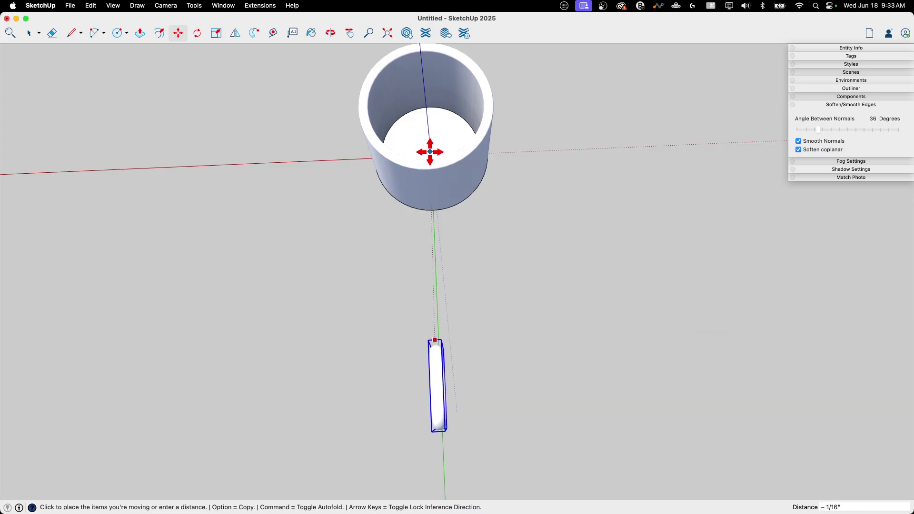
{"action": "mouse_move", "coordinate": [447, 273]}
{"action": "middle_mouse_down"}
{"action": "mouse_move", "coordinate": [443, 263]}
{"action": "mouse_move", "coordinate": [446, 383]}
{"action": "mouse_move", "coordinate": [436, 114]}
{"action": "mouse_move", "coordinate": [451, 334]}
{"action": "mouse_move", "coordinate": [448, 244]}
{"action": "mouse_move", "coordinate": [445, 259]}
{"action": "middle_mouse_up"}
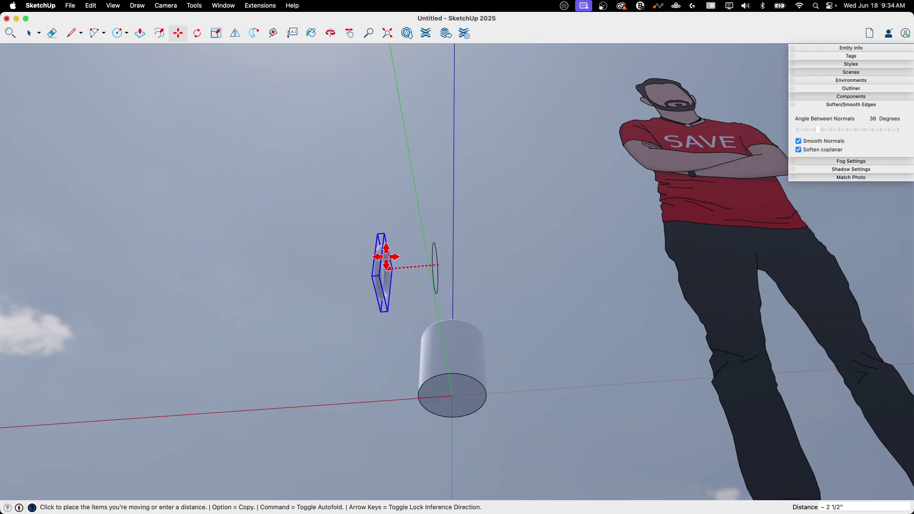
{"action": "left_click", "coordinate": [451, 395]}
Move the ring group about 4 13/16" along the green axis until it overlaps the cup's wall as a handle.
{"action": "middle_click_drag", "start_coordinate": [473, 142], "coordinate": [439, 352]}
{"action": "left_click", "coordinate": [439, 352]}
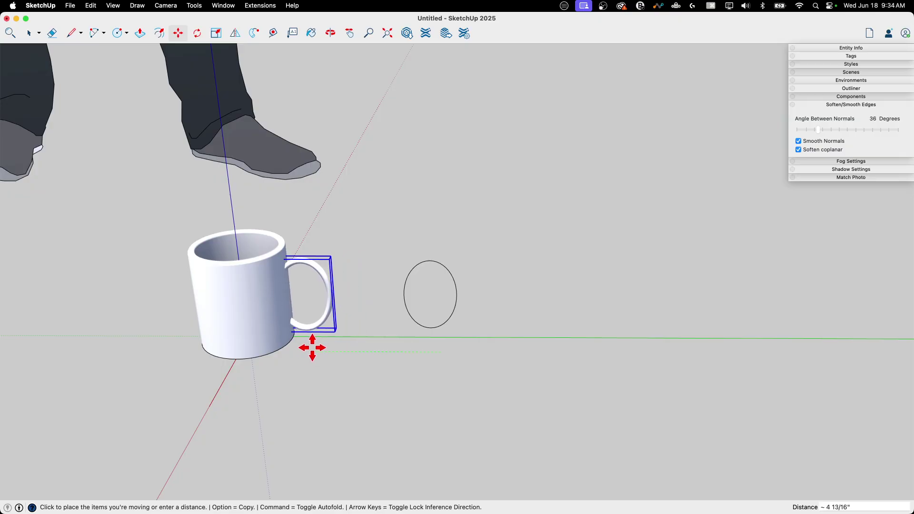
{"action": "left_click", "coordinate": [311, 350]}
{"action": "middle_click_drag", "start_coordinate": [310, 359], "coordinate": [305, 374]}
{"action": "key", "text": "space"}
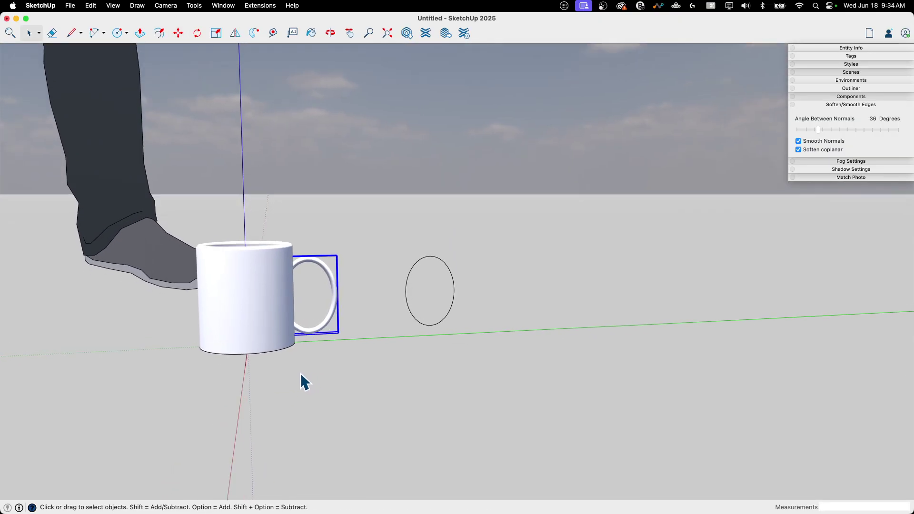
Move the handle group about 1/4" up along the blue axis against the cup's side.
{"action": "key", "text": "m"}
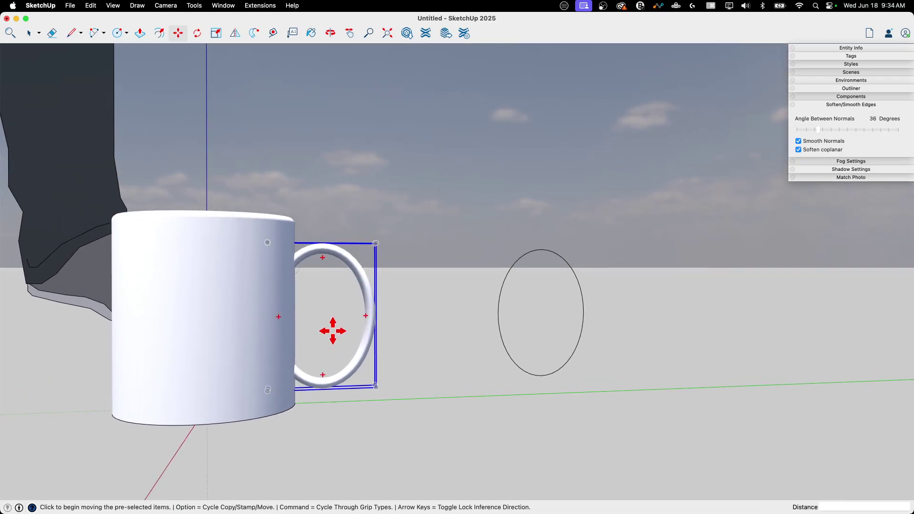
{"action": "left_click", "coordinate": [333, 330]}
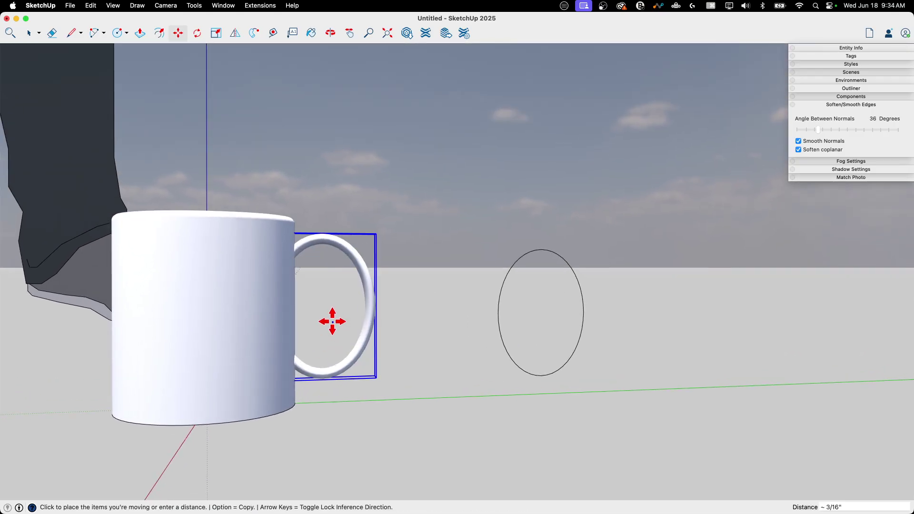
{"action": "left_click", "coordinate": [332, 319]}
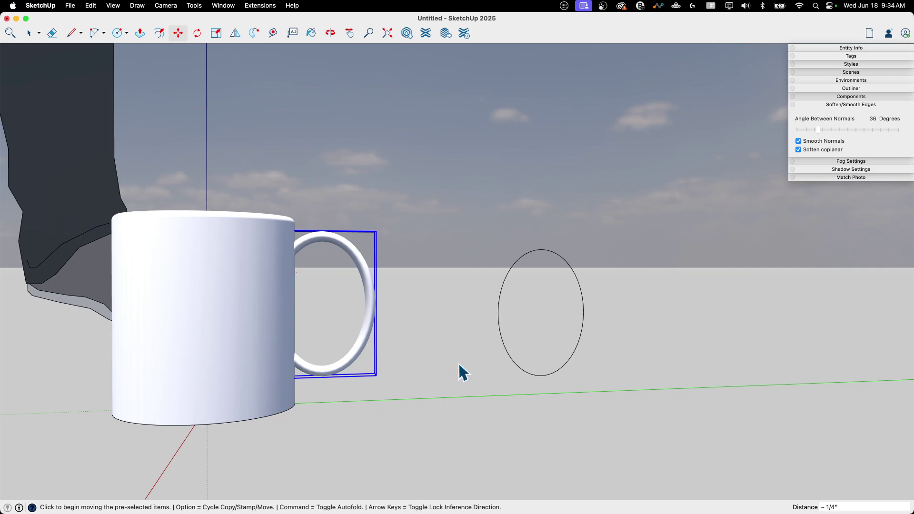
{"action": "key", "text": "space"}
Delete the leftover ellipse outline standing beside the cup.
{"action": "key", "text": "super+2"}
{"action": "middle_click_drag", "start_coordinate": [449, 404], "coordinate": [149, 343]}
{"action": "left_click_drag", "start_coordinate": [83, 242], "coordinate": [247, 442]}
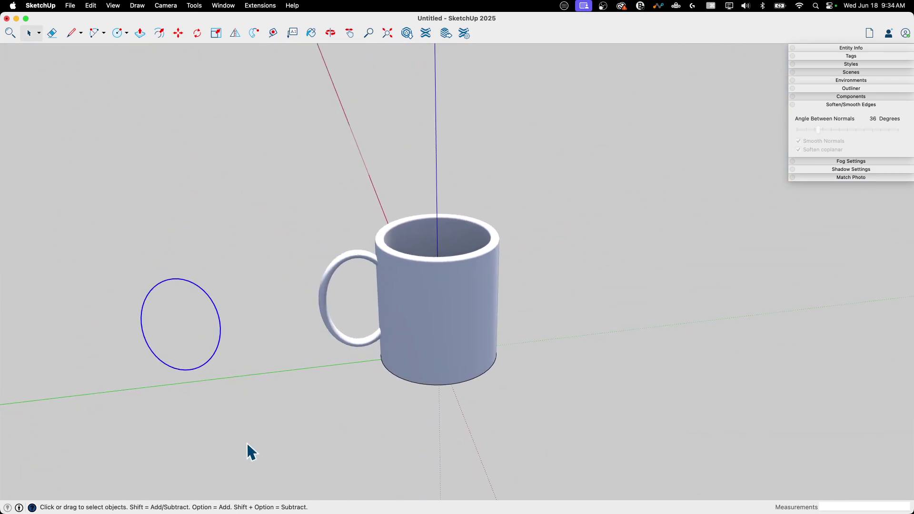
{"action": "key", "text": "Delete"}
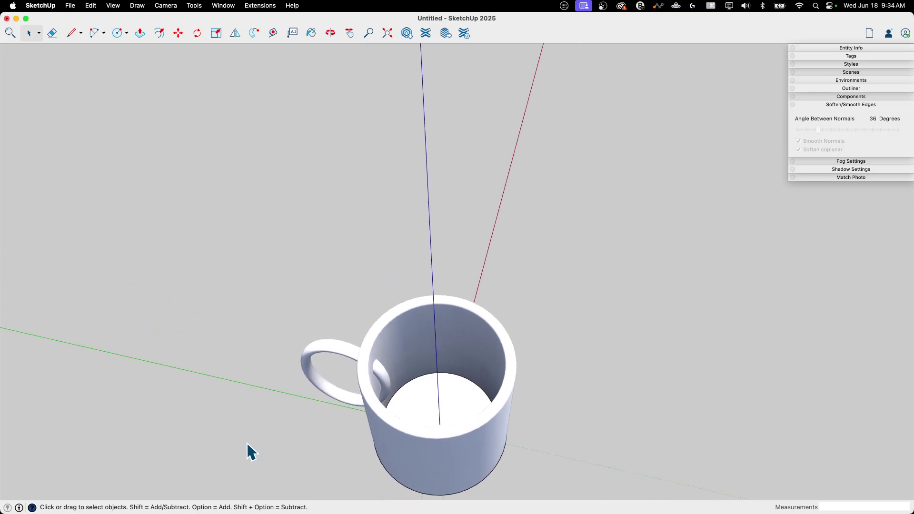
Examine where the handle passes through the cup's wall, both from inside the cup and in X-ray view.
{"action": "mouse_move", "coordinate": [348, 271]}
{"action": "middle_mouse_down"}
{"action": "mouse_move", "coordinate": [322, 292]}
{"action": "mouse_move", "coordinate": [447, 265]}
{"action": "mouse_move", "coordinate": [389, 145]}
{"action": "mouse_move", "coordinate": [378, 155]}
{"action": "mouse_move", "coordinate": [428, 280]}
{"action": "mouse_move", "coordinate": [466, 269]}
{"action": "mouse_move", "coordinate": [296, 176]}
{"action": "mouse_move", "coordinate": [285, 215]}
{"action": "mouse_move", "coordinate": [337, 302]}
{"action": "mouse_move", "coordinate": [353, 282]}
{"action": "middle_mouse_up"}
{"action": "scroll", "coordinate": [286, 215], "scroll_direction": "up", "scroll_amount": 2}
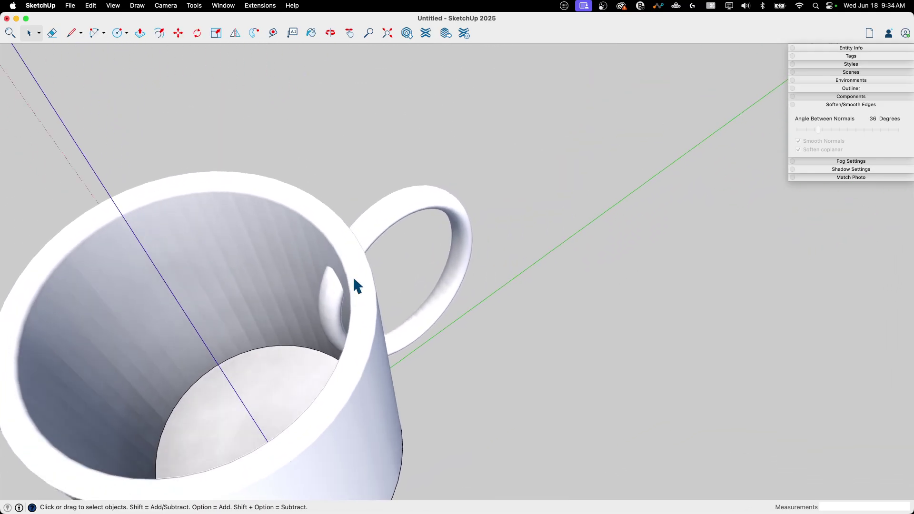
{"action": "middle_click_drag", "start_coordinate": [309, 223], "coordinate": [310, 266]}
{"action": "scroll", "coordinate": [355, 163], "scroll_direction": "up", "scroll_amount": 3}
{"action": "left_click", "coordinate": [332, 245]}
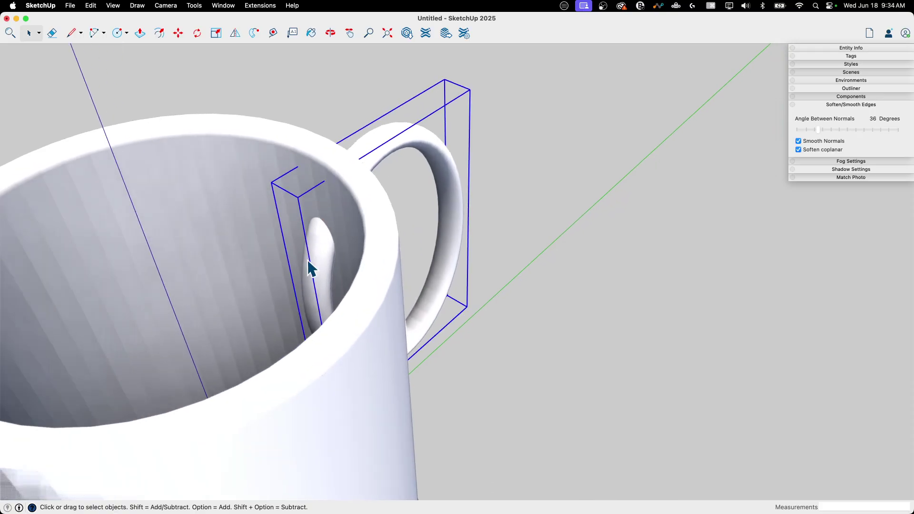
{"action": "key", "text": "x"}
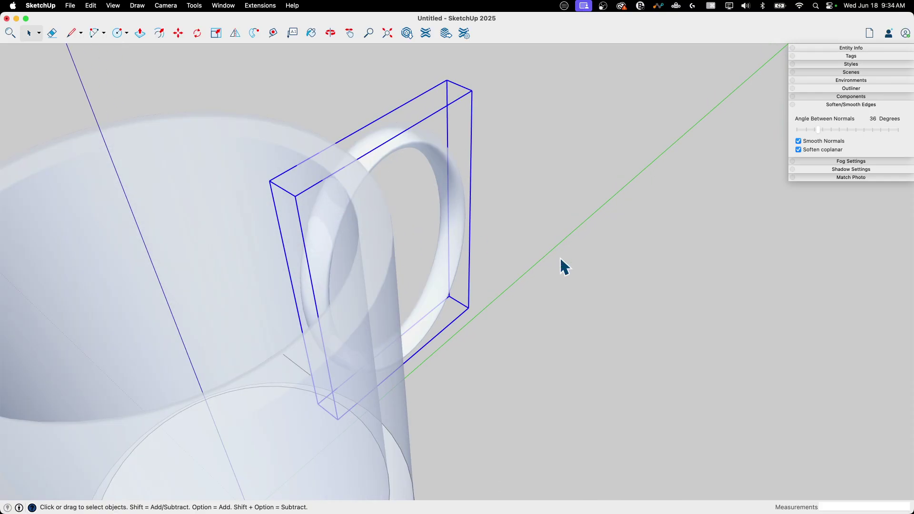
{"action": "middle_click_drag", "start_coordinate": [274, 238], "coordinate": [367, 169]}
{"action": "left_click", "coordinate": [445, 110]}
{"action": "middle_click_drag", "start_coordinate": [445, 110], "coordinate": [366, 103]}
{"action": "key", "text": "x"}
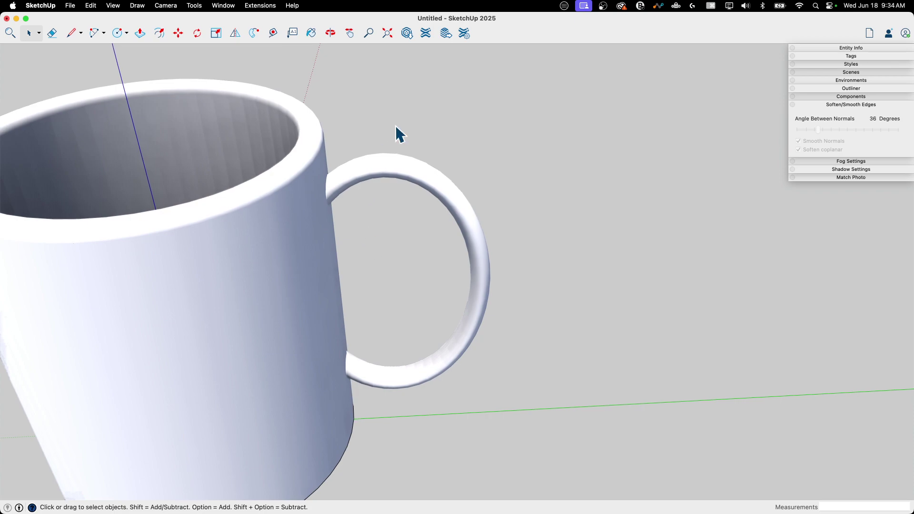
Select the cup and handle groups and intersect their faces to create edges where the handle meets the cup's wall.
{"action": "left_click_drag", "start_coordinate": [396, 127], "coordinate": [315, 211]}
{"action": "middle_click_drag", "start_coordinate": [346, 143], "coordinate": [325, 204]}
{"action": "middle_click_drag", "start_coordinate": [590, 208], "coordinate": [387, 205]}
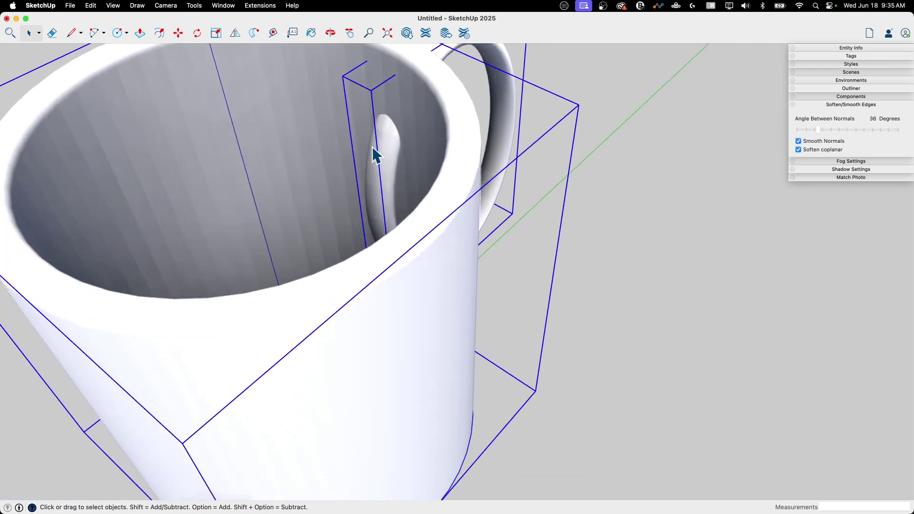
{"action": "middle_click_drag", "start_coordinate": [376, 155], "coordinate": [589, 247]}
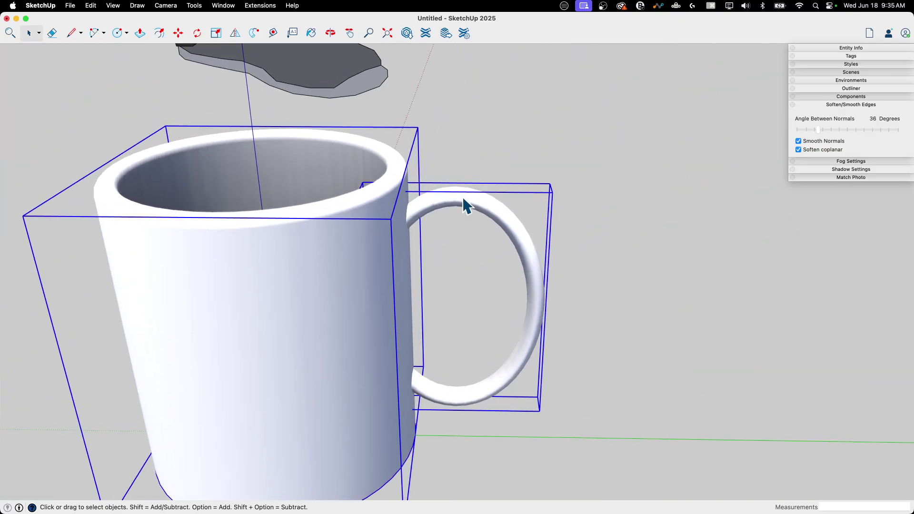
{"action": "middle_click_drag", "start_coordinate": [313, 202], "coordinate": [419, 204]}
{"action": "left_click", "coordinate": [477, 203]}
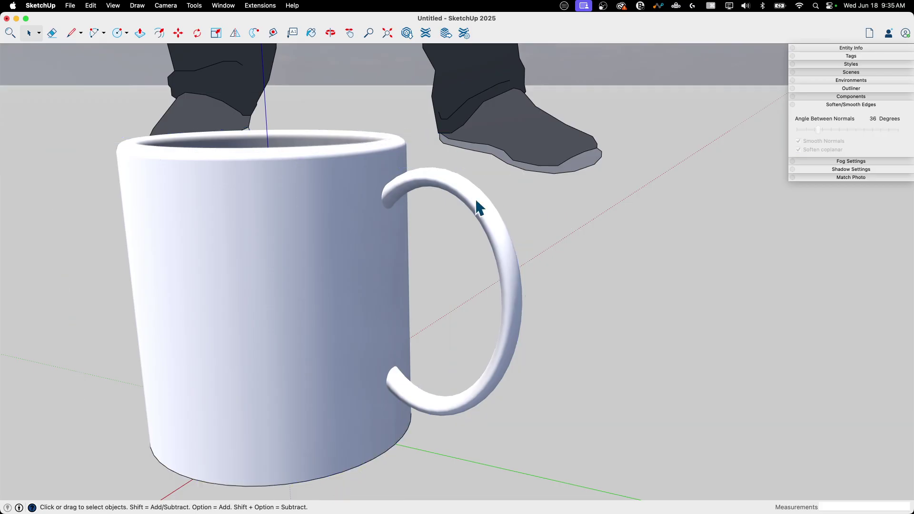
{"action": "left_click", "coordinate": [392, 190]}
{"action": "left_click", "coordinate": [352, 228], "text": "shift"}
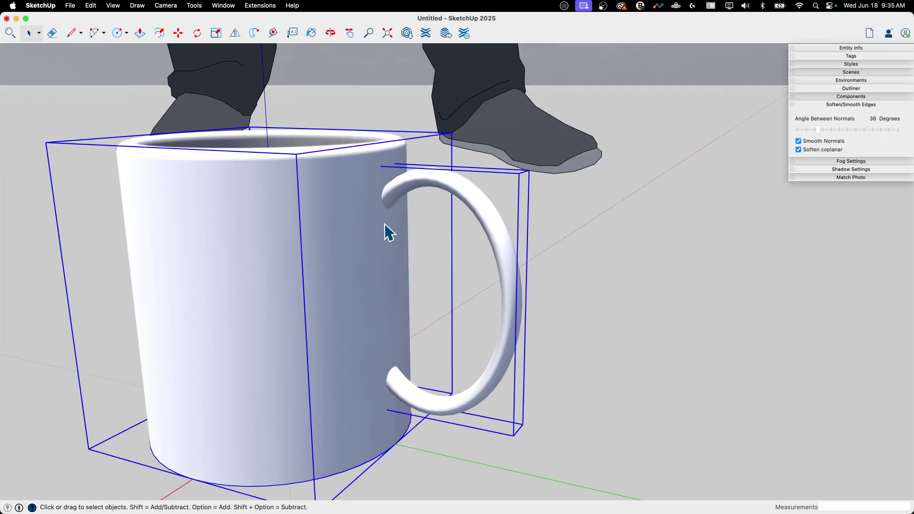
{"action": "right_click", "coordinate": [375, 222]}
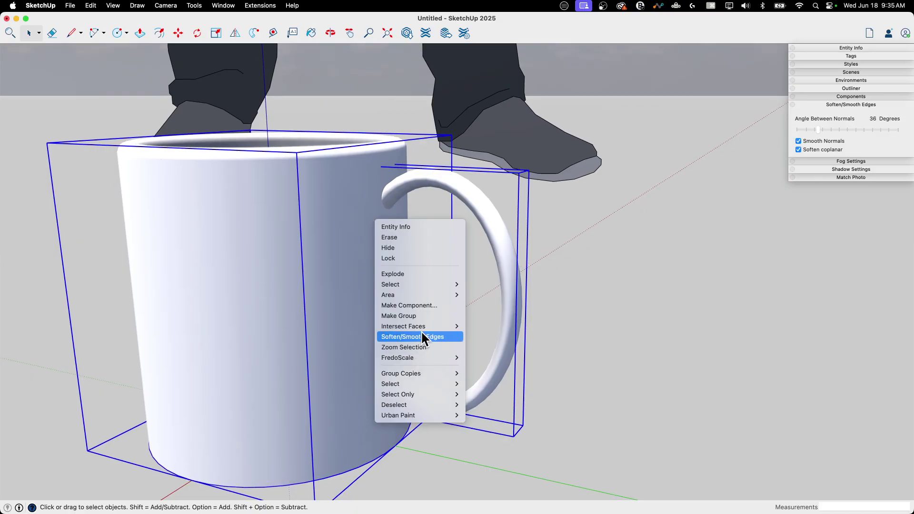
{"action": "mouse_move", "coordinate": [421, 326]}
{"action": "left_click", "coordinate": [490, 337]}
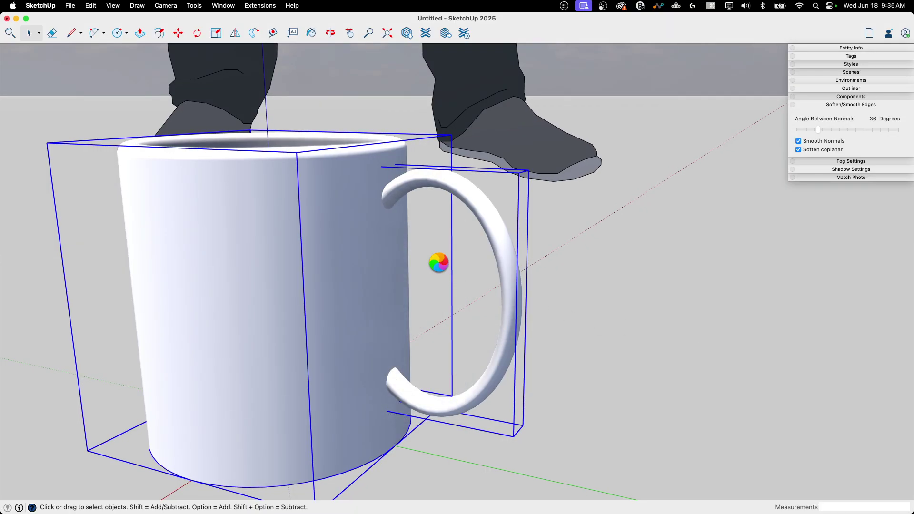
{"action": "left_click", "coordinate": [426, 240]}
{"action": "scroll", "coordinate": [427, 243], "scroll_direction": "up", "scroll_amount": 5}
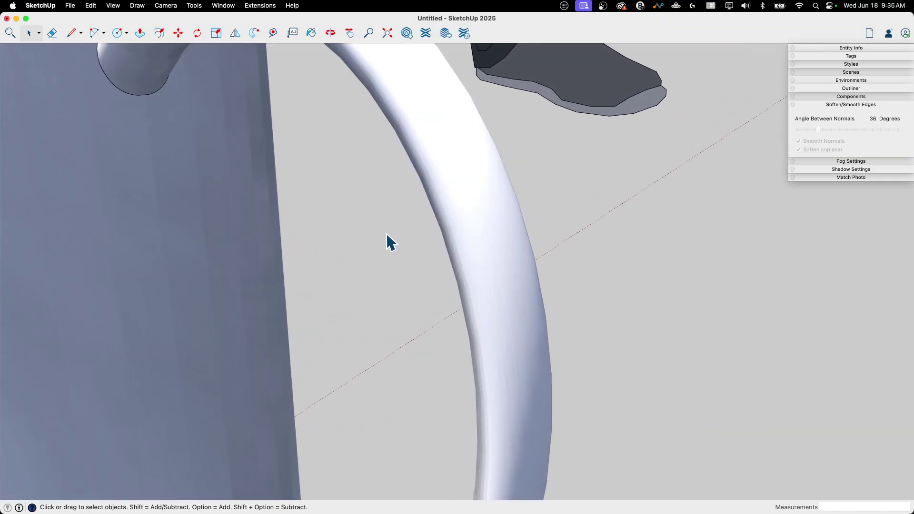
Move the cup and handle about 7 1/4" along the green axis to expose the intersection edges, and undo the move.
{"action": "scroll", "coordinate": [390, 241], "scroll_direction": "down", "scroll_amount": 10}
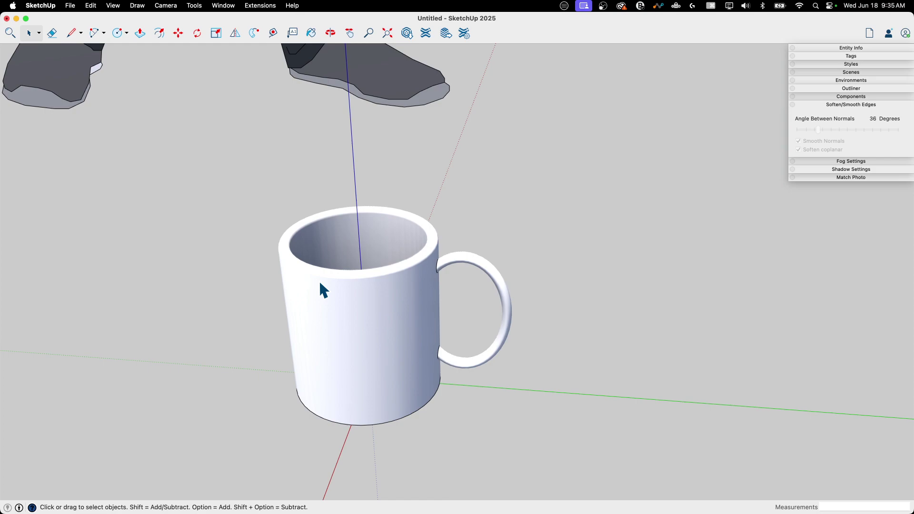
{"action": "left_click", "coordinate": [318, 282]}
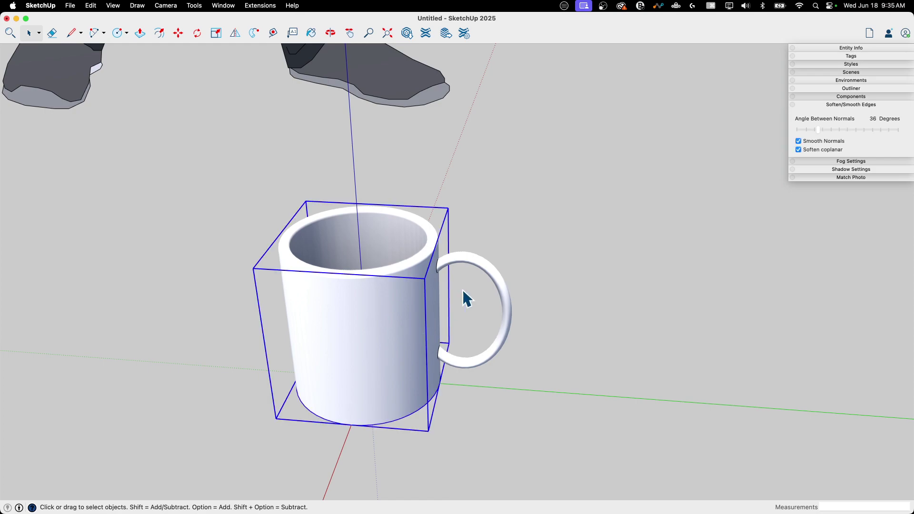
{"action": "key", "text": "m"}
{"action": "left_click", "coordinate": [475, 316]}
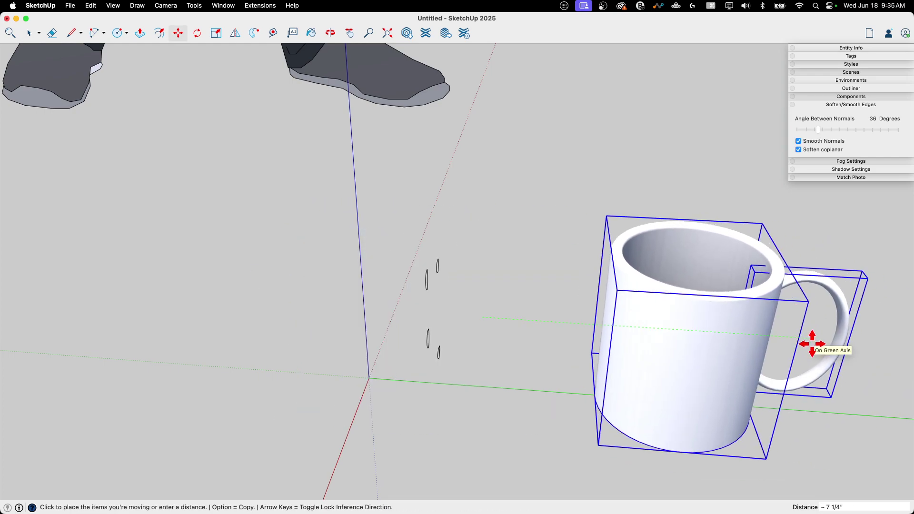
{"action": "left_click", "coordinate": [812, 343]}
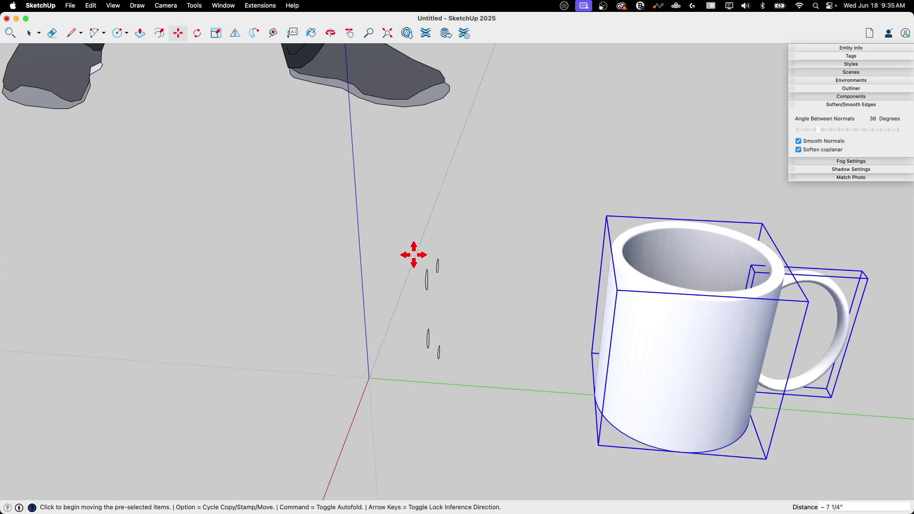
{"action": "key", "text": "super+z"}
{"action": "key", "text": "space"}
Open the handle group for editing and hide the rest of the model.
{"action": "middle_click_drag", "start_coordinate": [476, 332], "coordinate": [428, 249]}
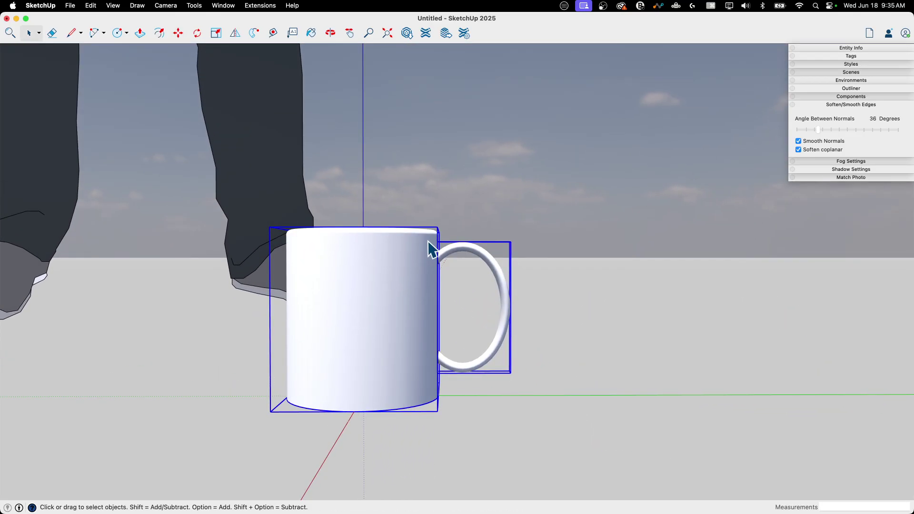
{"action": "middle_click_drag", "start_coordinate": [449, 383], "coordinate": [439, 346]}
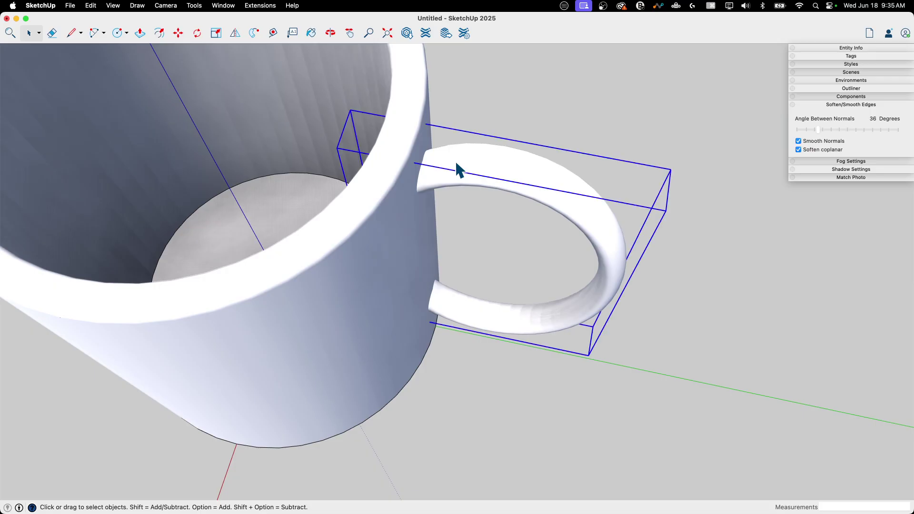
{"action": "mouse_move", "coordinate": [456, 167]}
{"action": "middle_mouse_down"}
{"action": "mouse_move", "coordinate": [493, 170]}
{"action": "mouse_move", "coordinate": [443, 175]}
{"action": "mouse_move", "coordinate": [473, 191]}
{"action": "mouse_move", "coordinate": [471, 168]}
{"action": "middle_mouse_up"}
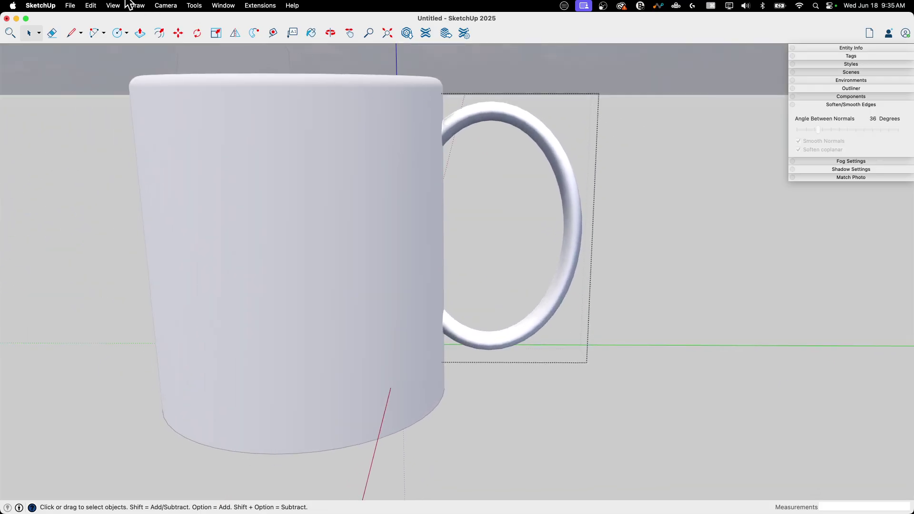
{"action": "left_click", "coordinate": [113, 5]}
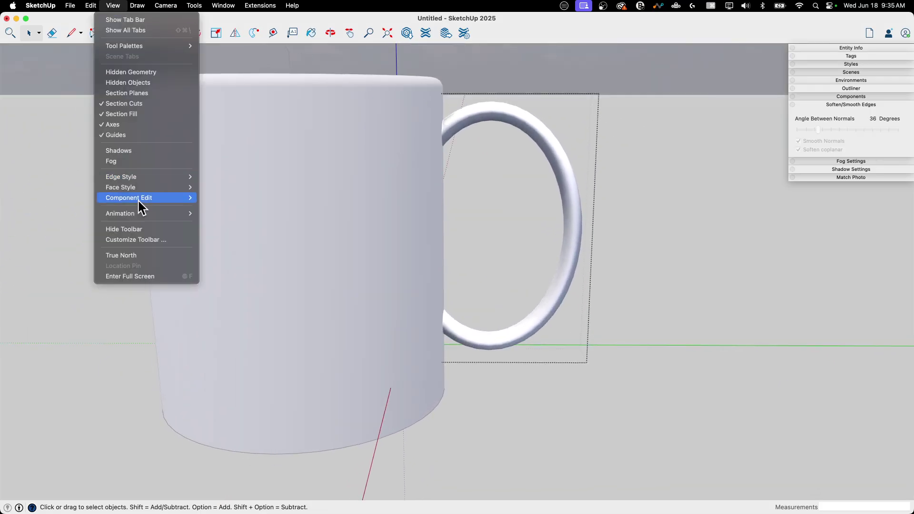
{"action": "mouse_move", "coordinate": [138, 200]}
{"action": "left_click", "coordinate": [227, 198]}
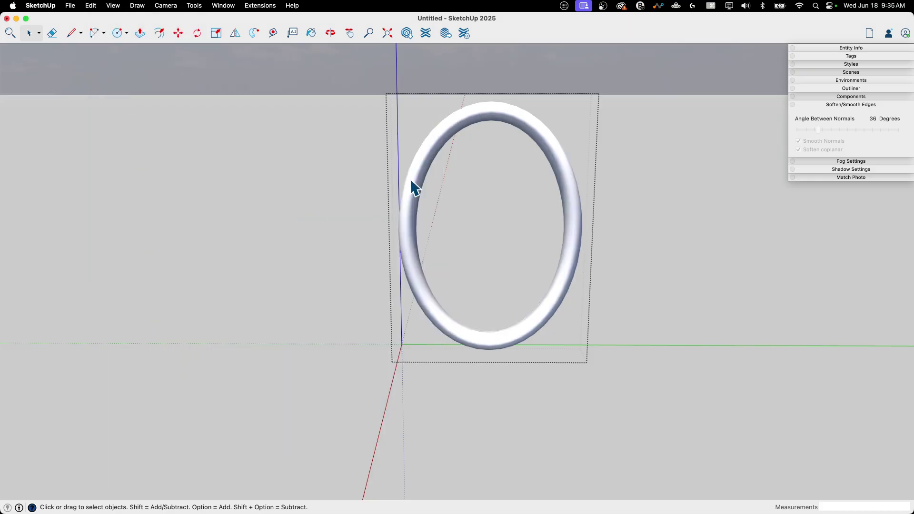
Paste the cut intersection edges in place inside the handle group and check whether they split the ring's surface.
{"action": "left_click", "coordinate": [96, 6]}
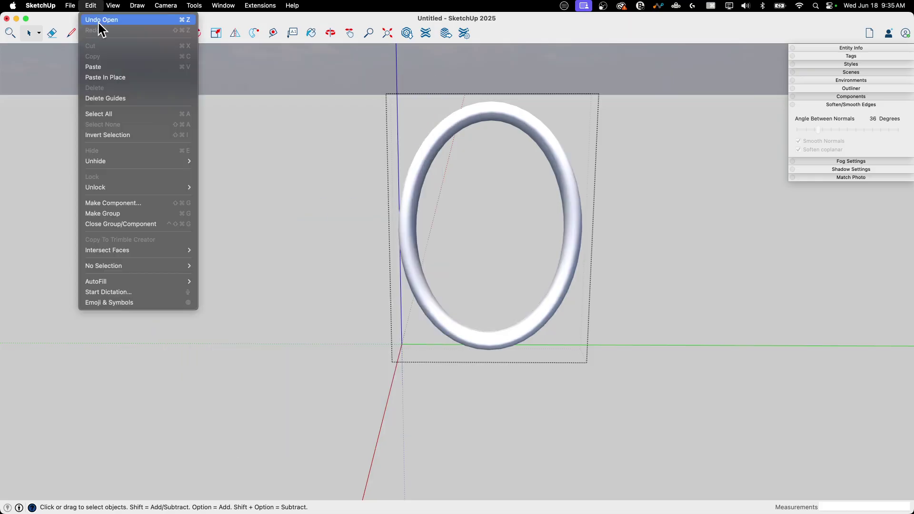
{"action": "left_click", "coordinate": [107, 73]}
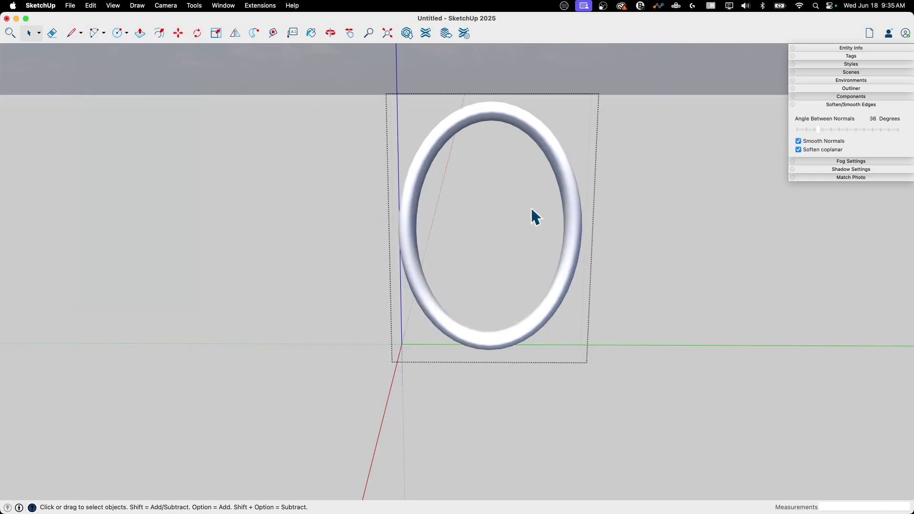
{"action": "left_click", "coordinate": [413, 204]}
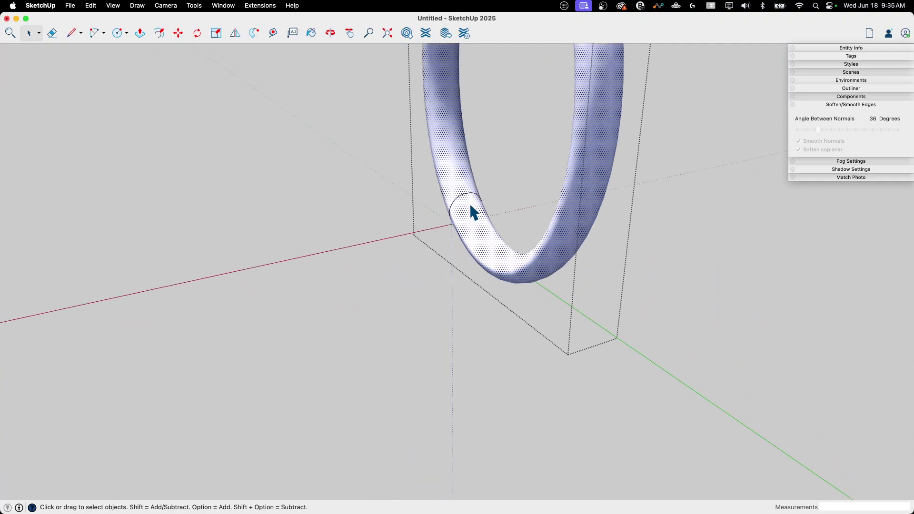
Draw the missing edge segment that closes the gap in the lower intersection outline on the ring.
{"action": "middle_click_drag", "start_coordinate": [472, 212], "coordinate": [396, 98]}
{"action": "scroll", "coordinate": [402, 127], "scroll_direction": "down", "scroll_amount": 4}
{"action": "scroll", "coordinate": [396, 98], "scroll_direction": "up", "scroll_amount": 3}
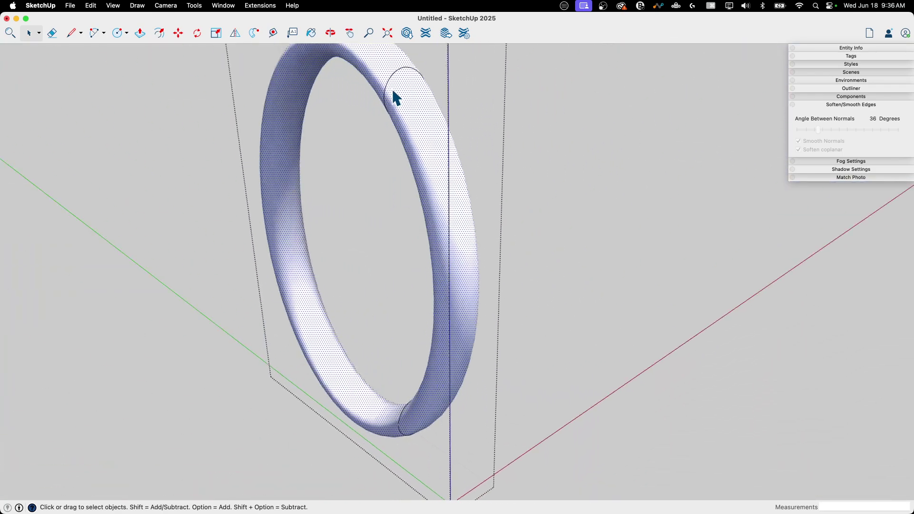
{"action": "scroll", "coordinate": [435, 347], "scroll_direction": "up", "scroll_amount": 10}
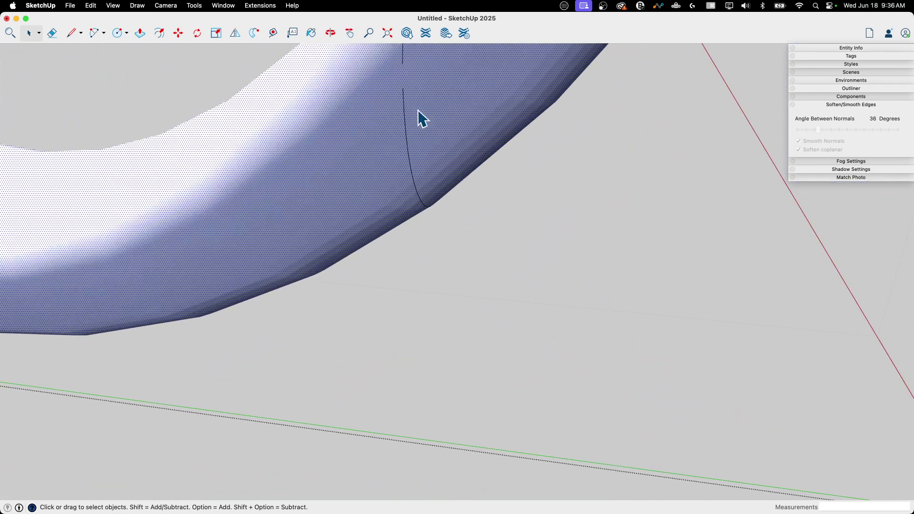
{"action": "scroll", "coordinate": [418, 110], "scroll_direction": "up", "scroll_amount": 1}
{"action": "key", "text": "l"}
{"action": "left_click", "coordinate": [400, 87]}
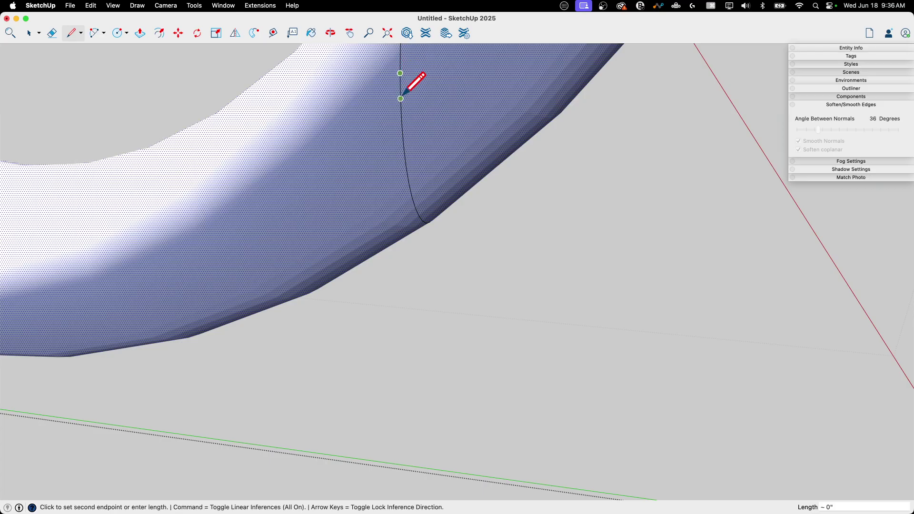
{"action": "scroll", "coordinate": [403, 94], "scroll_direction": "down", "scroll_amount": 6}
{"action": "key", "text": "space"}
Delete the part of the ring that lies inside the cup, between the two intersection outlines, and leave the handle group.
{"action": "scroll", "coordinate": [543, 341], "scroll_direction": "down", "scroll_amount": 1}
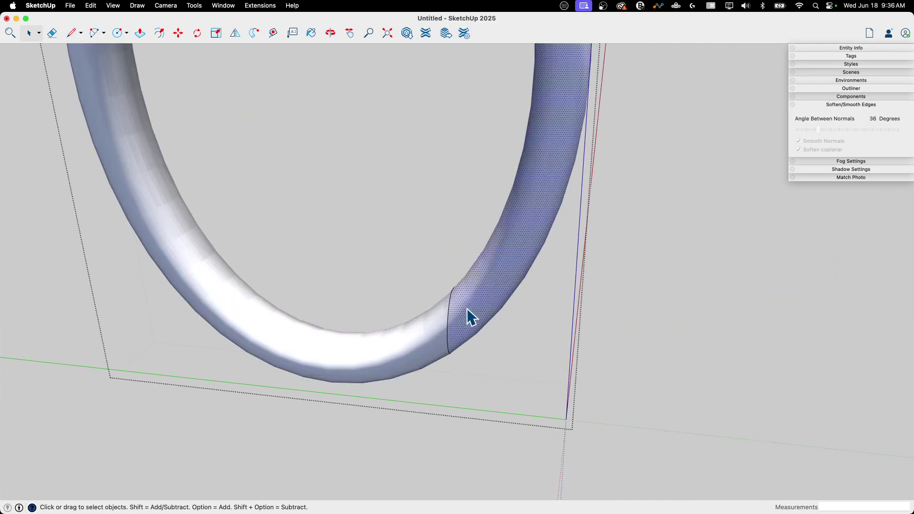
{"action": "scroll", "coordinate": [467, 308], "scroll_direction": "down", "scroll_amount": 8}
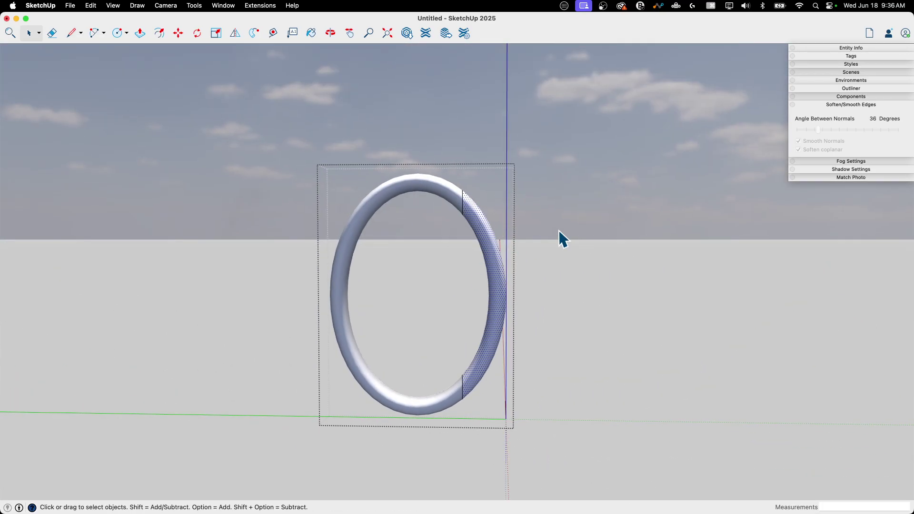
{"action": "key", "text": "Delete"}
{"action": "middle_click_drag", "start_coordinate": [558, 230], "coordinate": [548, 267]}
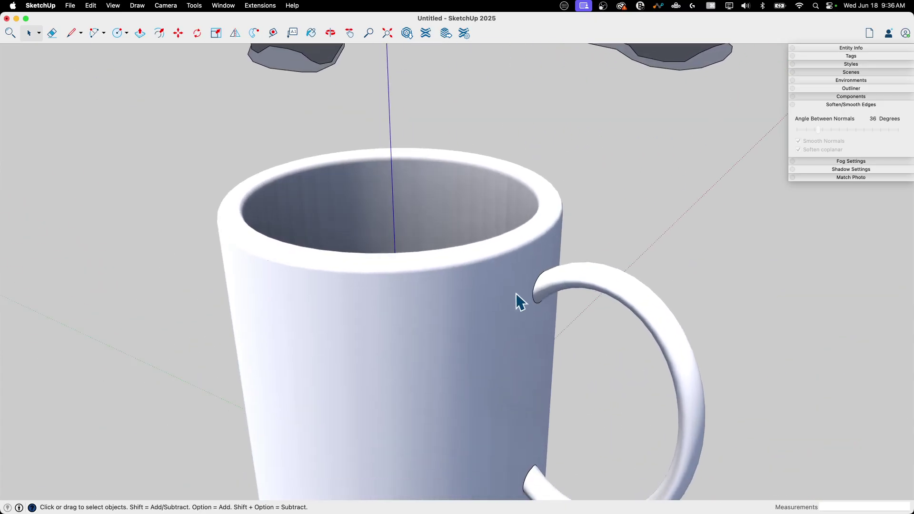
Explode the cup group and the handle group together so their geometry merges into one model.
{"action": "left_click", "coordinate": [552, 265]}
{"action": "left_click", "coordinate": [473, 272]}
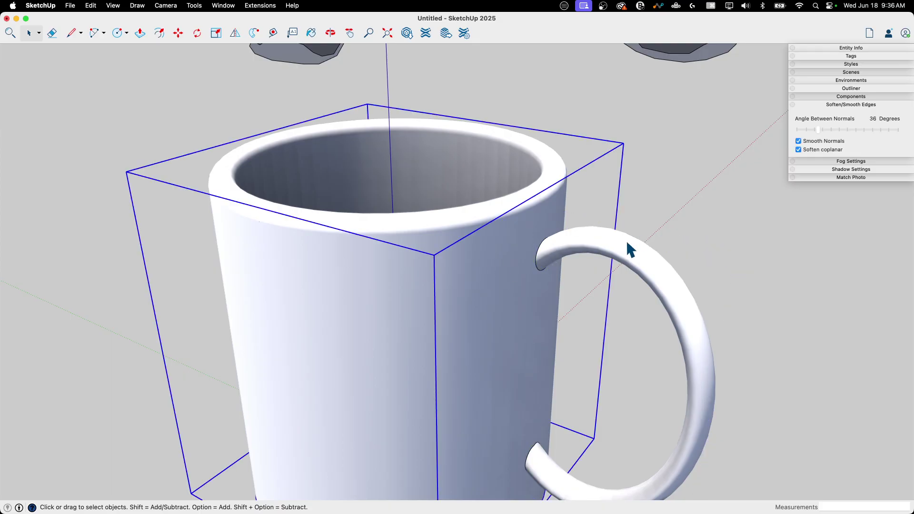
{"action": "left_click_drag", "start_coordinate": [573, 243], "coordinate": [572, 245]}
{"action": "right_click", "coordinate": [499, 284]}
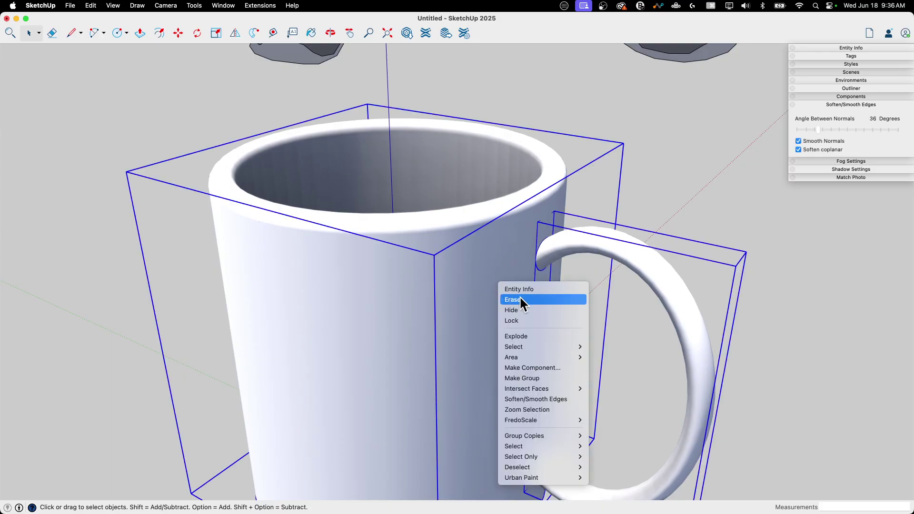
{"action": "left_click", "coordinate": [532, 336]}
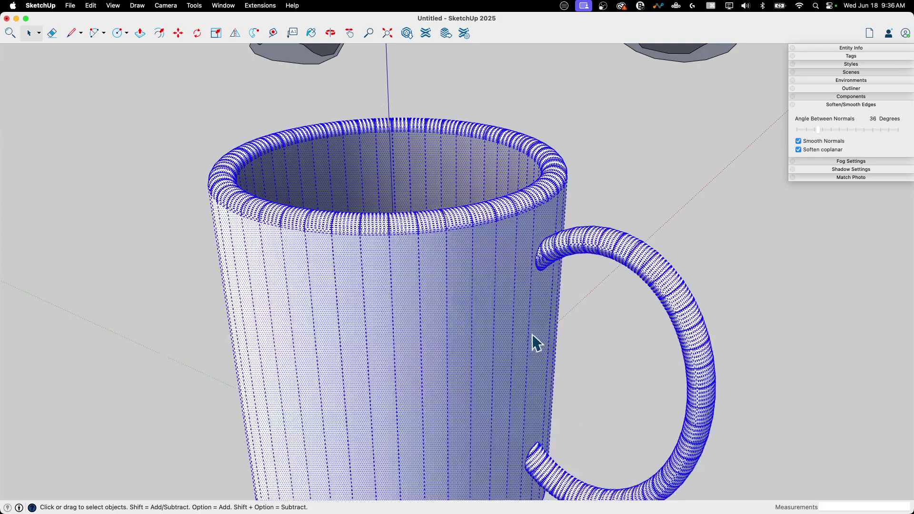
{"action": "left_click", "coordinate": [638, 178]}
Turn on X-ray and examine whether the cup's wall face continues across the handle's hollow upper end.
{"action": "left_click", "coordinate": [519, 270]}
{"action": "scroll", "coordinate": [552, 249], "scroll_direction": "up", "scroll_amount": 5}
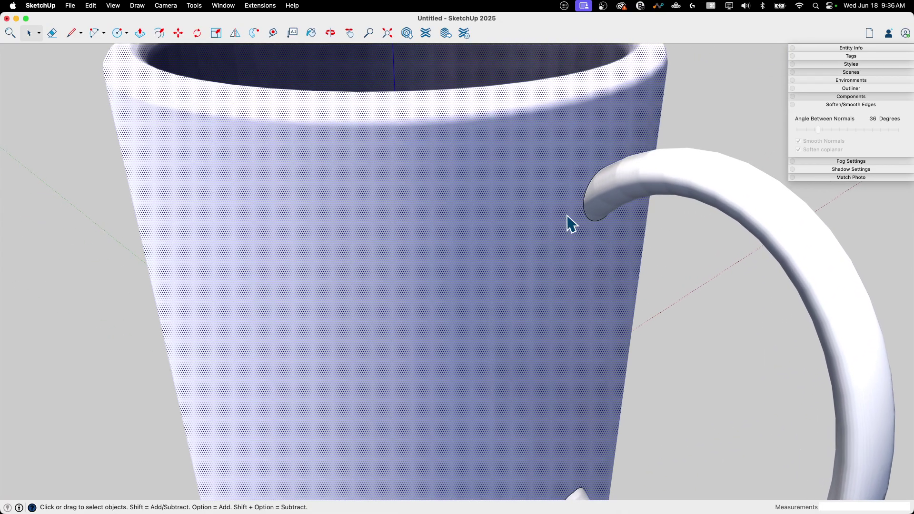
{"action": "mouse_move", "coordinate": [567, 216]}
{"action": "middle_mouse_down"}
{"action": "mouse_move", "coordinate": [592, 210]}
{"action": "mouse_move", "coordinate": [526, 179]}
{"action": "mouse_move", "coordinate": [615, 220]}
{"action": "mouse_move", "coordinate": [493, 201]}
{"action": "mouse_move", "coordinate": [371, 202]}
{"action": "middle_mouse_up"}
{"action": "key", "text": "x"}
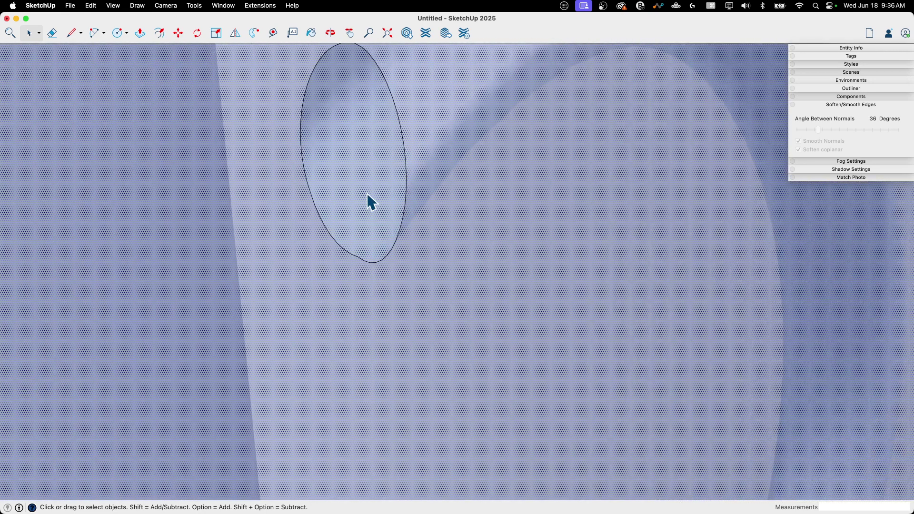
{"action": "middle_click_drag", "start_coordinate": [349, 145], "coordinate": [441, 243]}
{"action": "scroll", "coordinate": [428, 224], "scroll_direction": "down", "scroll_amount": 10}
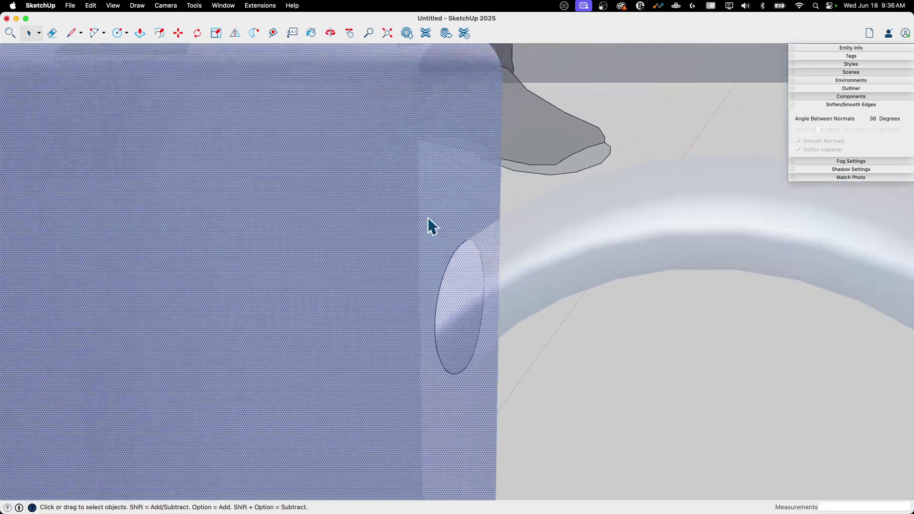
{"action": "scroll", "coordinate": [422, 238], "scroll_direction": "down", "scroll_amount": 10}
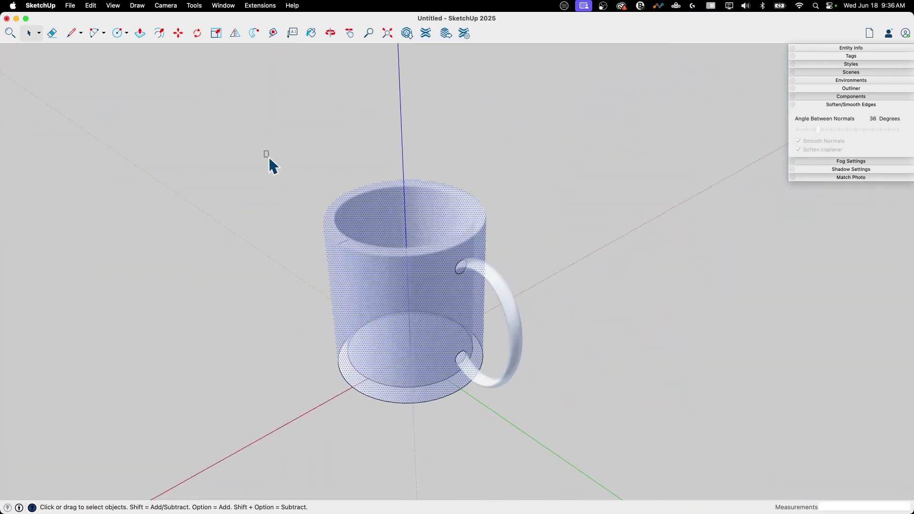
Select the entire mug and intersect its faces with the selection only.
{"action": "left_click_drag", "start_coordinate": [266, 153], "coordinate": [545, 453]}
{"action": "right_click", "coordinate": [437, 294]}
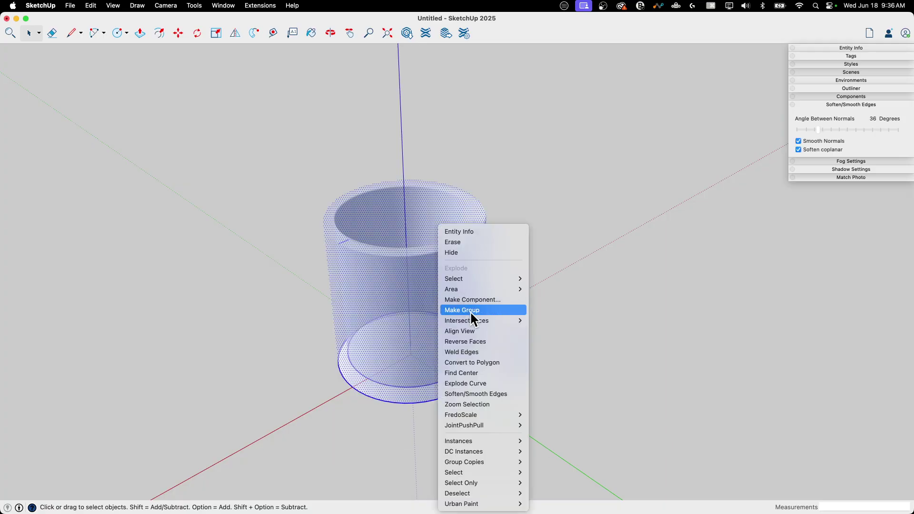
{"action": "mouse_move", "coordinate": [523, 319]}
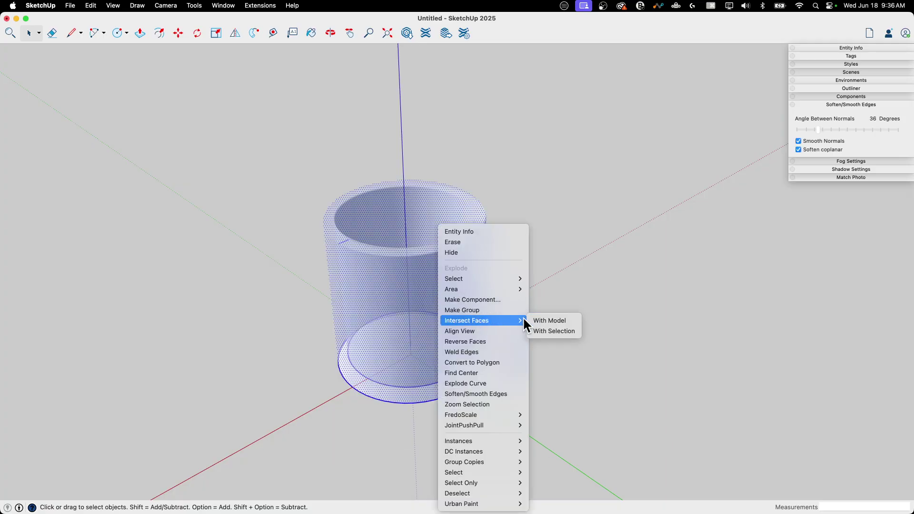
{"action": "left_click", "coordinate": [552, 331]}
{"action": "left_click", "coordinate": [598, 282]}
Examine the cup's wall face inside the handle's joint and turn X-ray off.
{"action": "scroll", "coordinate": [548, 272], "scroll_direction": "up", "scroll_amount": 3}
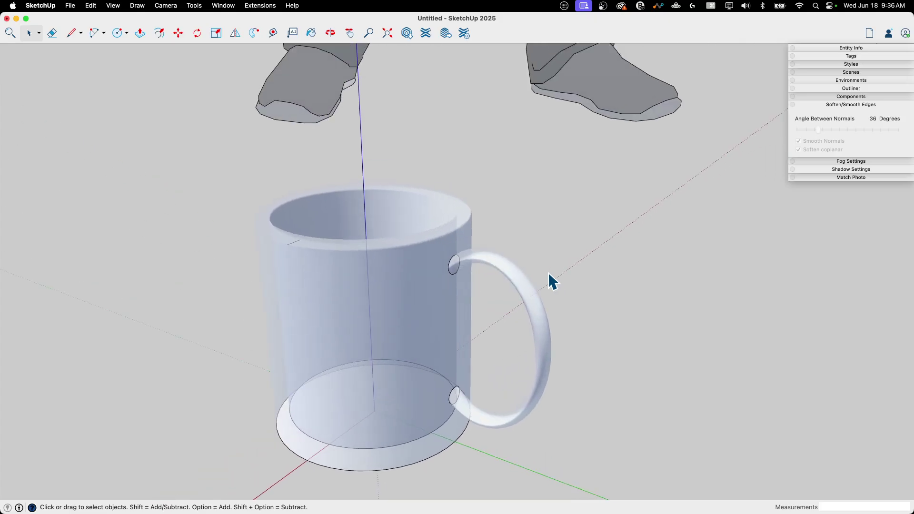
{"action": "scroll", "coordinate": [467, 272], "scroll_direction": "up", "scroll_amount": 10}
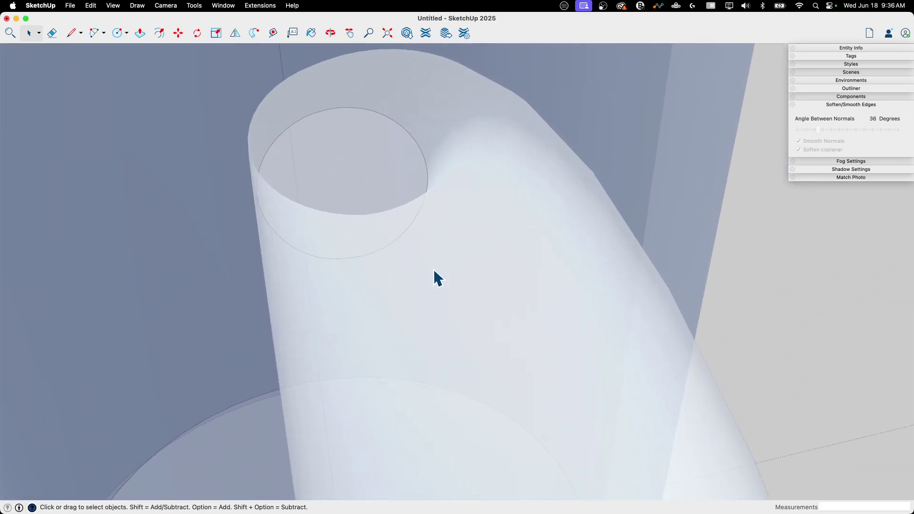
{"action": "scroll", "coordinate": [434, 271], "scroll_direction": "up", "scroll_amount": 10}
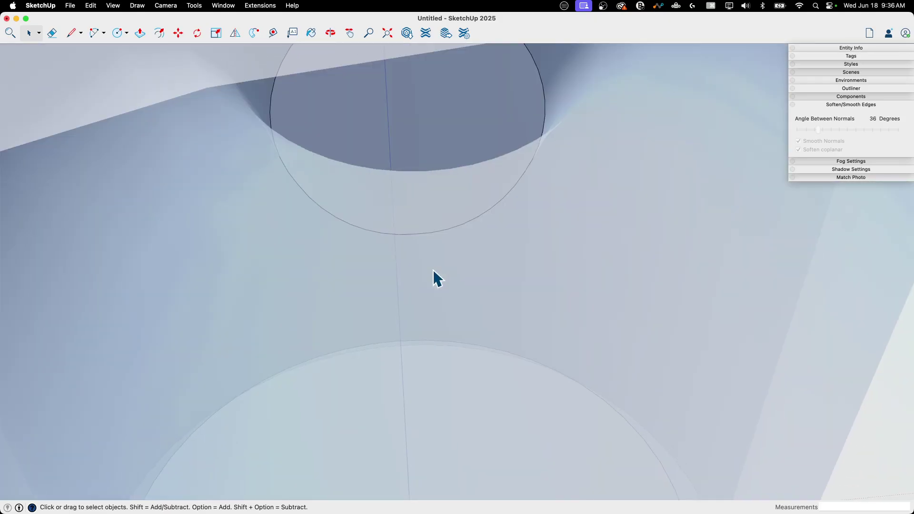
{"action": "scroll", "coordinate": [433, 269], "scroll_direction": "up", "scroll_amount": 3}
{"action": "left_click", "coordinate": [390, 138]}
{"action": "scroll", "coordinate": [401, 130], "scroll_direction": "up", "scroll_amount": 10}
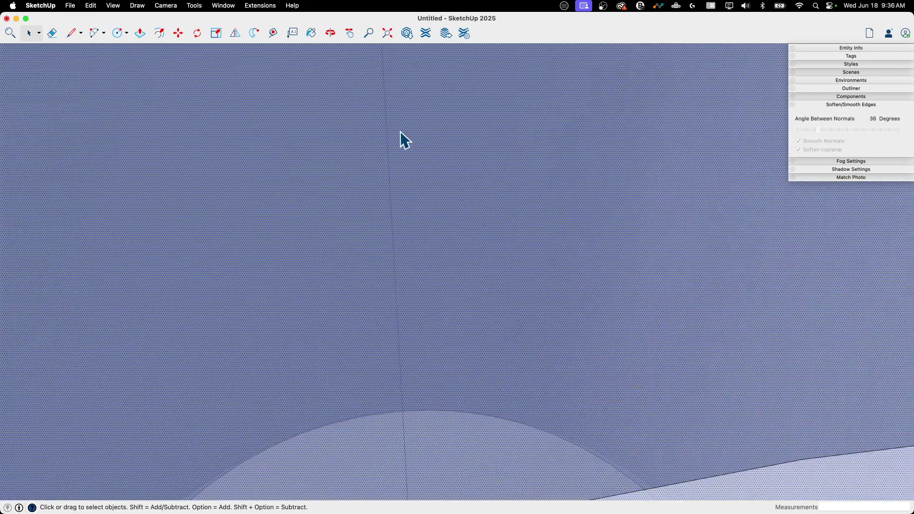
{"action": "scroll", "coordinate": [436, 179], "scroll_direction": "down", "scroll_amount": 15}
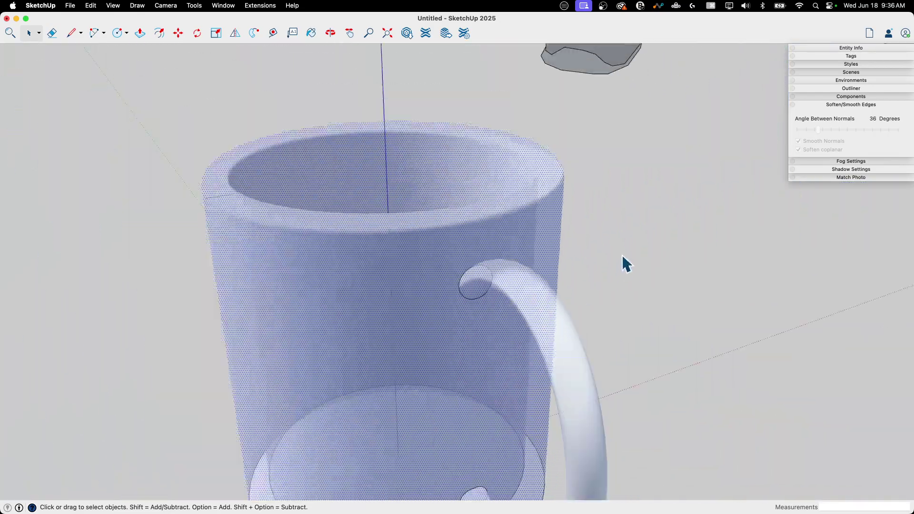
{"action": "left_click", "coordinate": [622, 253]}
{"action": "middle_click_drag", "start_coordinate": [622, 254], "coordinate": [612, 341]}
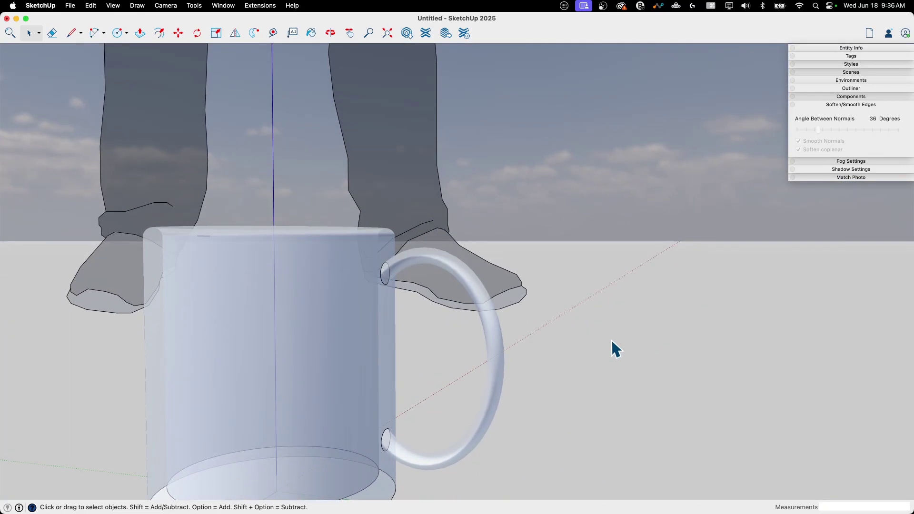
{"action": "key", "text": "x"}
Group the whole mug, cup and handle together, as one object.
{"action": "middle_click_drag", "start_coordinate": [612, 278], "coordinate": [292, 243]}
{"action": "scroll", "coordinate": [576, 294], "scroll_direction": "down", "scroll_amount": 3}
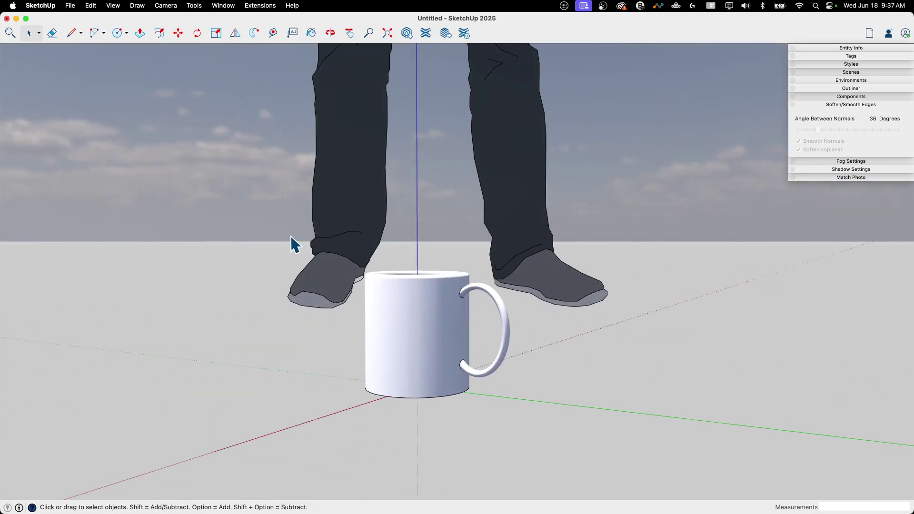
{"action": "left_click_drag", "start_coordinate": [336, 244], "coordinate": [557, 445]}
{"action": "right_click", "coordinate": [398, 329]}
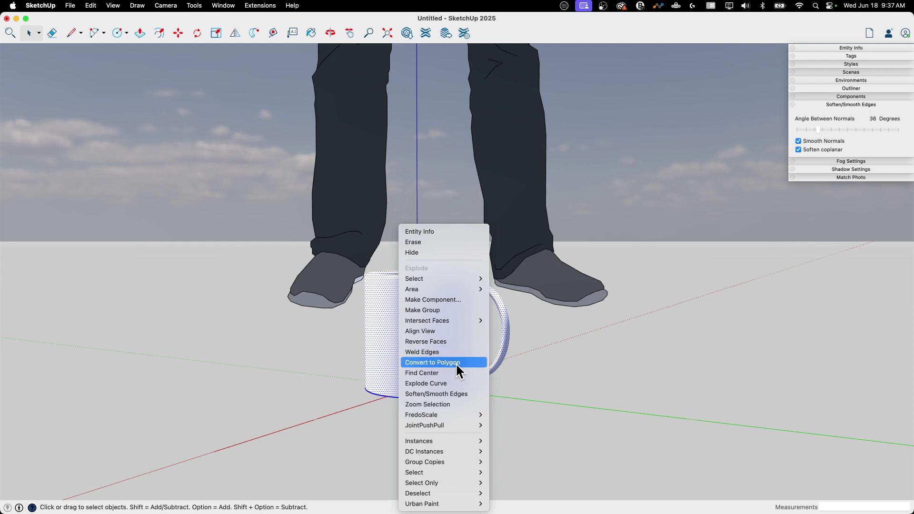
{"action": "left_click", "coordinate": [443, 307]}
{"action": "left_click", "coordinate": [687, 318]}
{"action": "scroll", "coordinate": [687, 317], "scroll_direction": "down", "scroll_amount": 8}
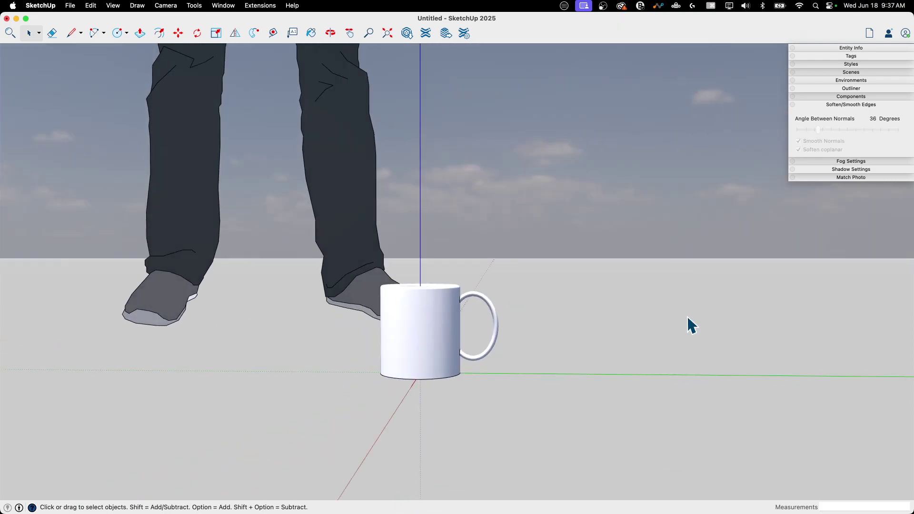
{"action": "middle_click_drag", "start_coordinate": [691, 326], "coordinate": [460, 464]}
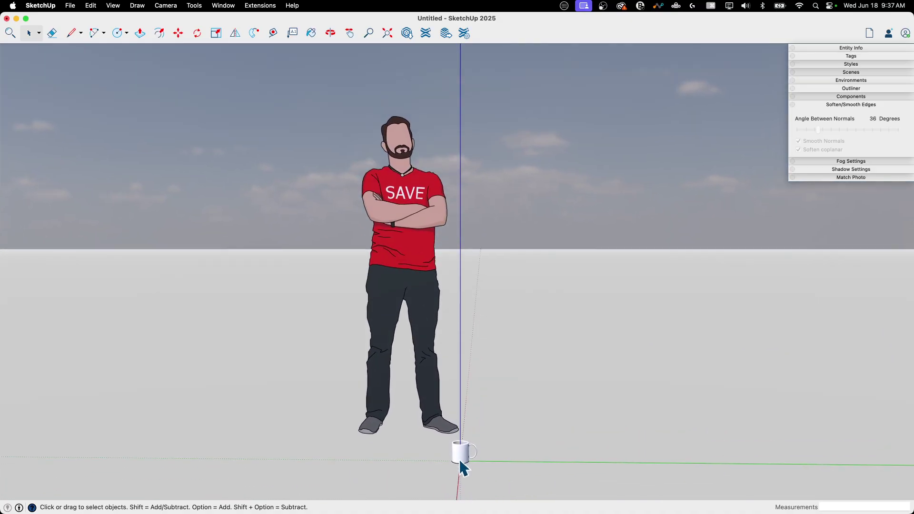
{"action": "middle_click_drag", "start_coordinate": [369, 490], "coordinate": [442, 426]}
{"action": "left_click", "coordinate": [375, 474]}
{"action": "left_click", "coordinate": [513, 349]}
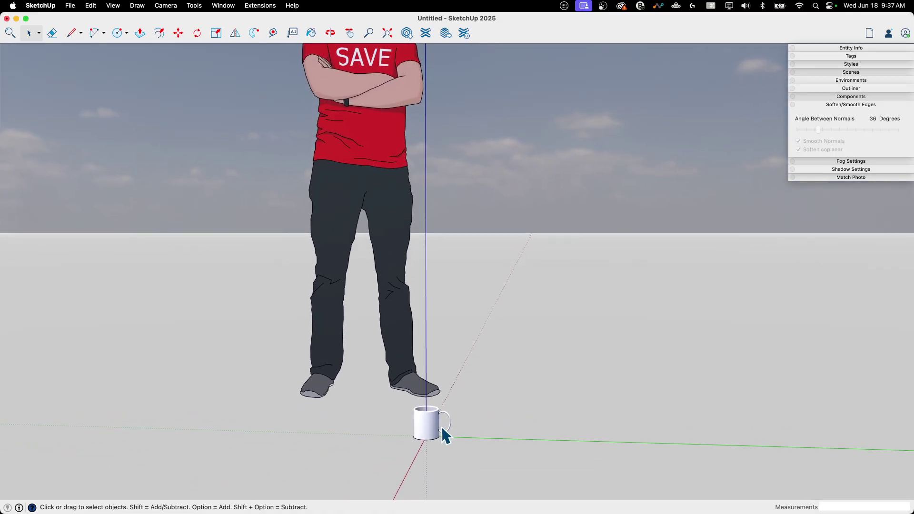
{"action": "middle_click_drag", "start_coordinate": [439, 431], "coordinate": [441, 456]}
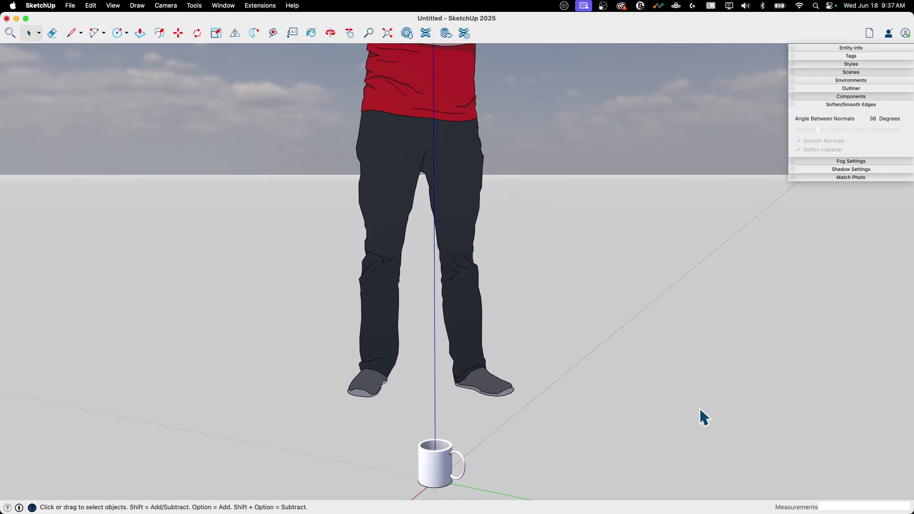